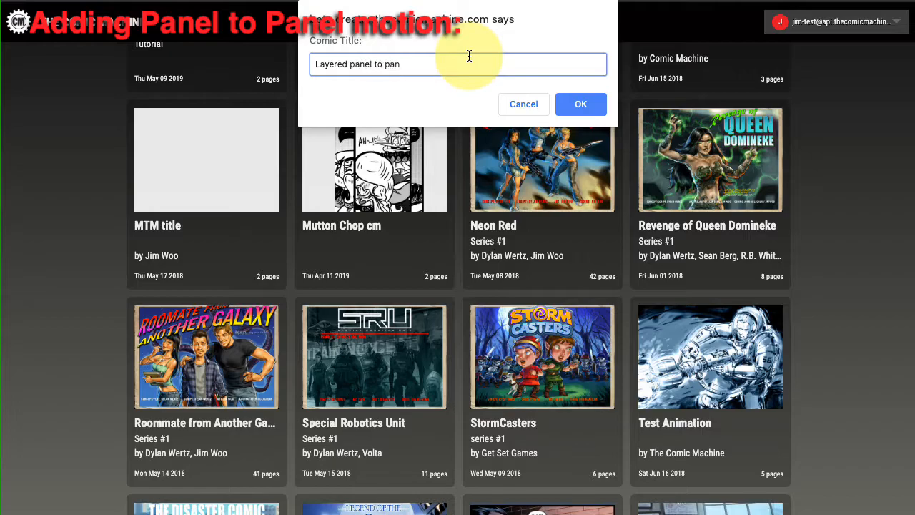
- Create the new comic with the title "Layered panel to panel"
{"action": "type", "text": "el"}
{"action": "key", "text": "Return"}
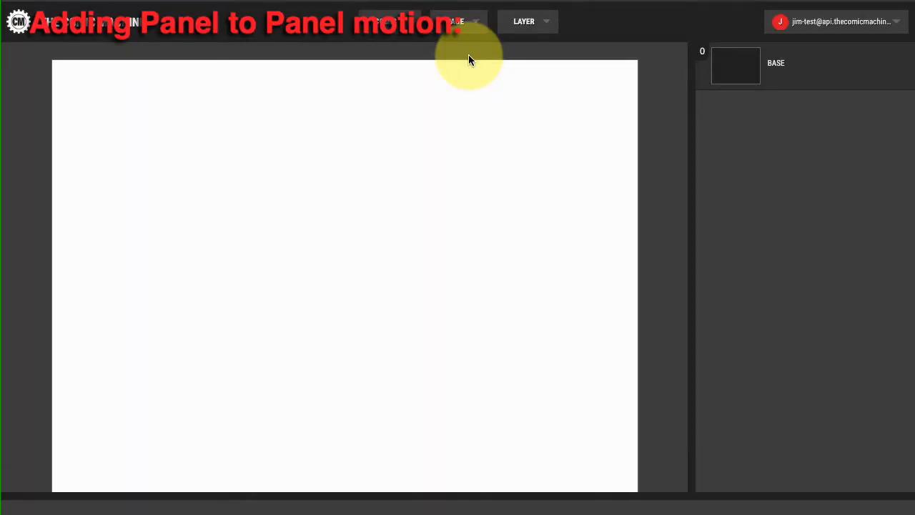
{"action": "scroll", "coordinate": [647, 386], "scroll_direction": "down", "scroll_amount": 1}
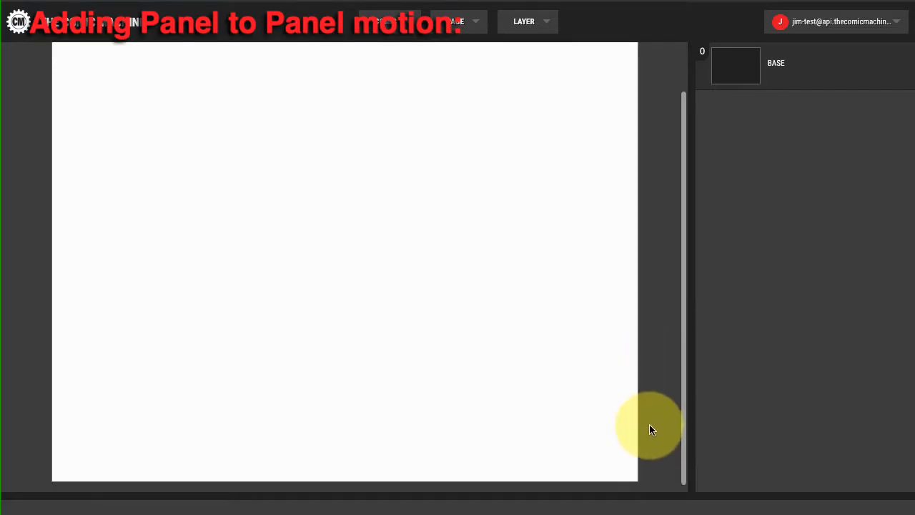
{"action": "left_click", "coordinate": [616, 495]}
{"action": "mouse_move", "coordinate": [100, 404]}
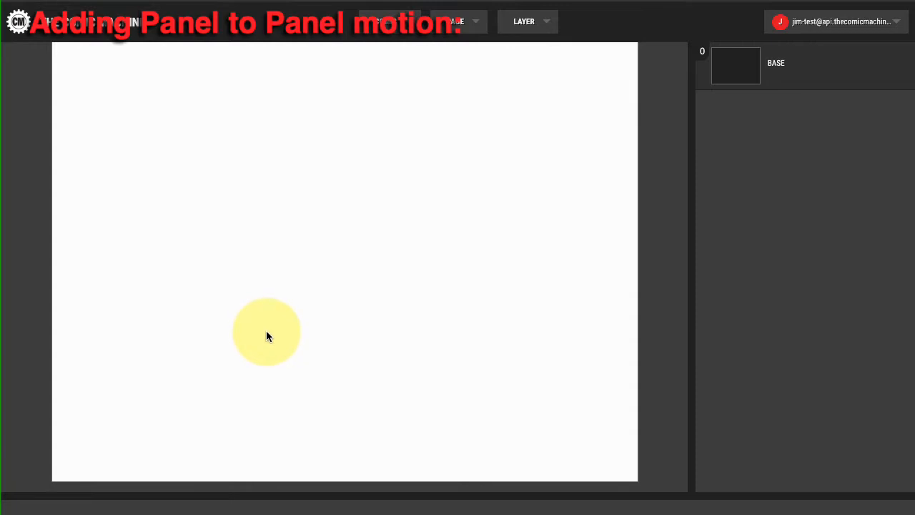
- Add avenger-layered-ptp.jpg from the "An Avengers moment layered ptp" folder as an image layer
{"action": "left_click", "coordinate": [538, 23]}
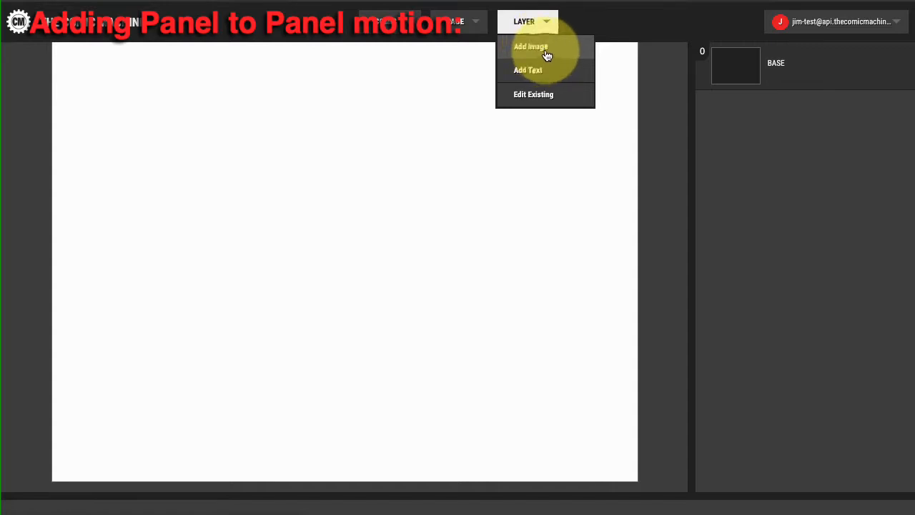
{"action": "left_click", "coordinate": [547, 56]}
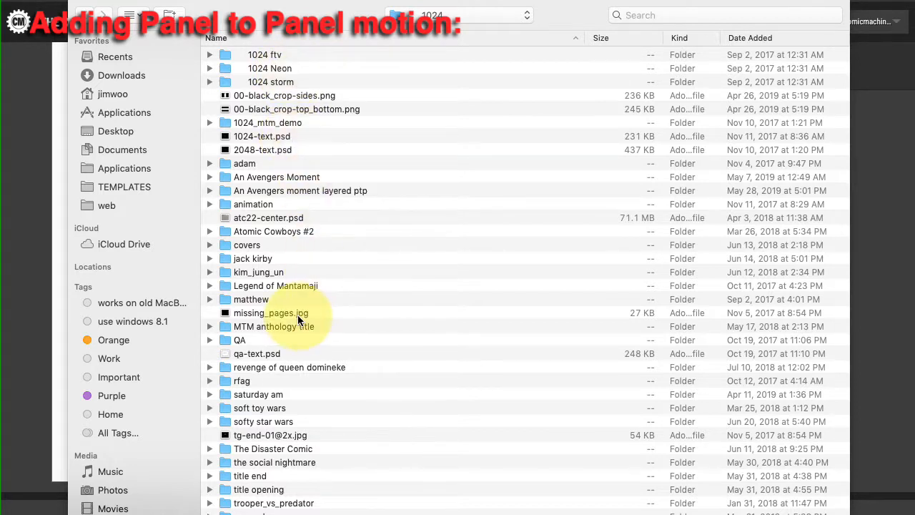
{"action": "double_click", "coordinate": [275, 189]}
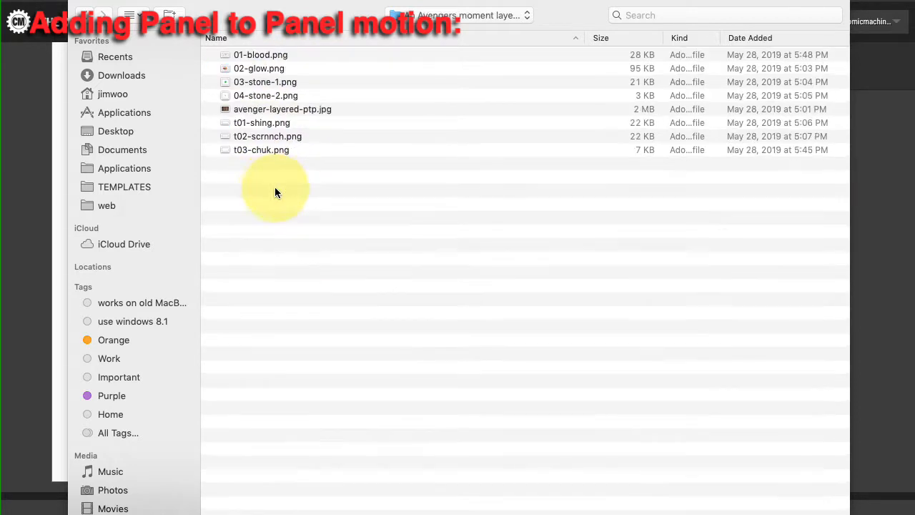
{"action": "left_click", "coordinate": [305, 109]}
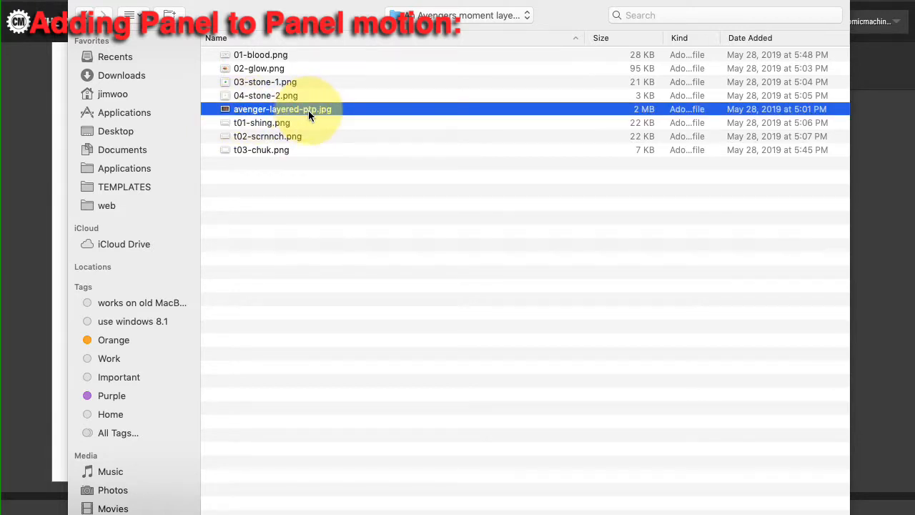
{"action": "left_click", "coordinate": [131, 15]}
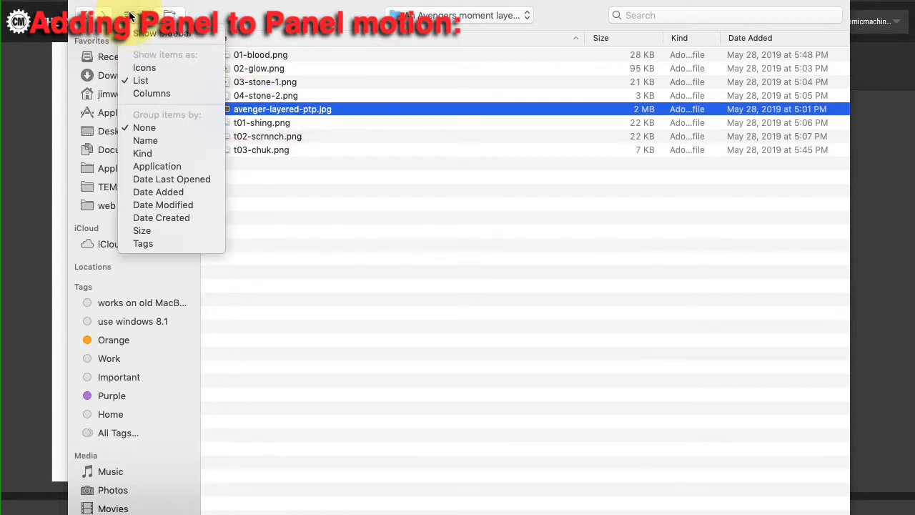
{"action": "left_click", "coordinate": [163, 101]}
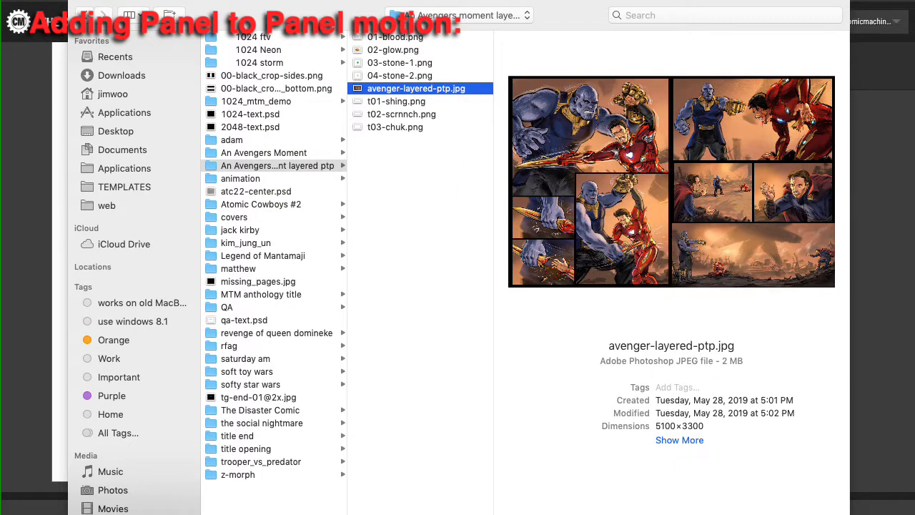
{"action": "key", "text": "Return"}
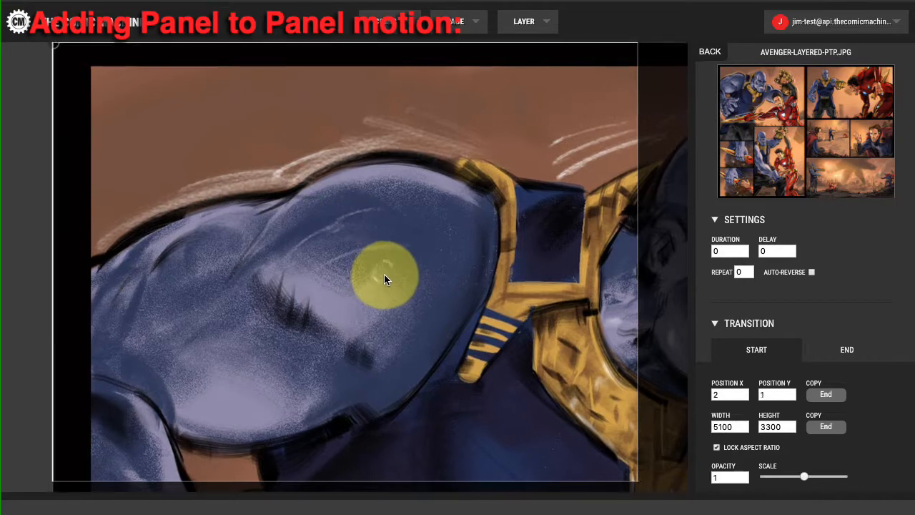
- Scale the image's start state down to about 2250 by 1455 and frame its first panel at about X -36, Y 23
{"action": "mouse_move", "coordinate": [384, 274]}
{"action": "left_mouse_down"}
{"action": "mouse_move", "coordinate": [398, 286]}
{"action": "mouse_move", "coordinate": [379, 270]}
{"action": "left_mouse_up"}
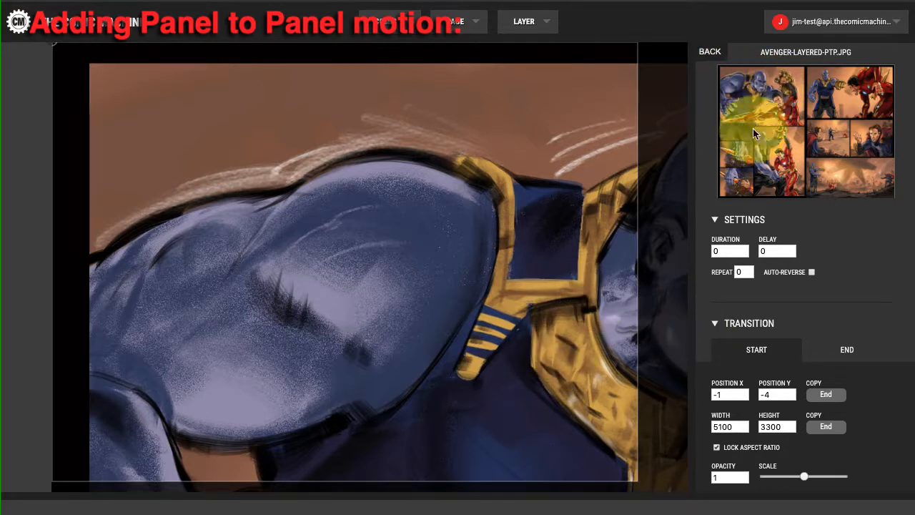
{"action": "left_click_drag", "start_coordinate": [805, 476], "coordinate": [782, 474]}
{"action": "left_click_drag", "start_coordinate": [526, 392], "coordinate": [391, 246]}
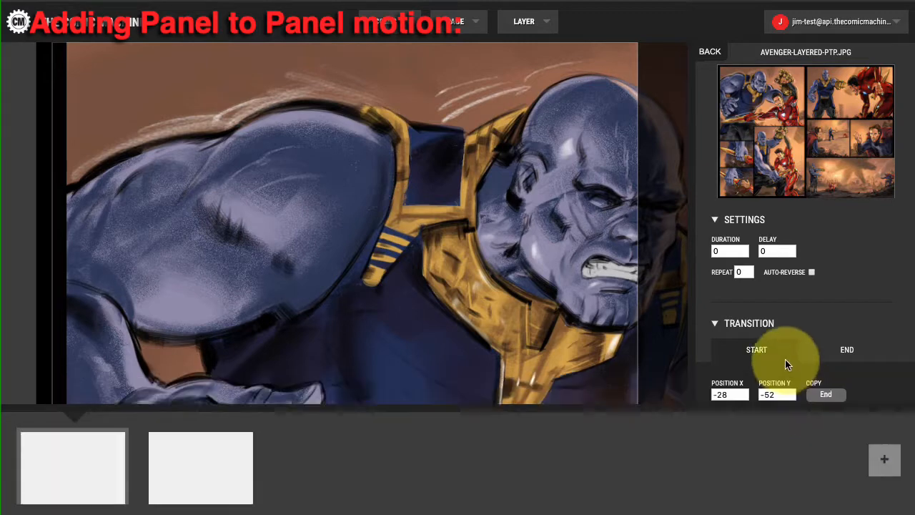
{"action": "scroll", "coordinate": [801, 360], "scroll_direction": "down", "scroll_amount": 2}
{"action": "scroll", "coordinate": [815, 343], "scroll_direction": "down", "scroll_amount": 2}
{"action": "scroll", "coordinate": [807, 309], "scroll_direction": "up", "scroll_amount": 1}
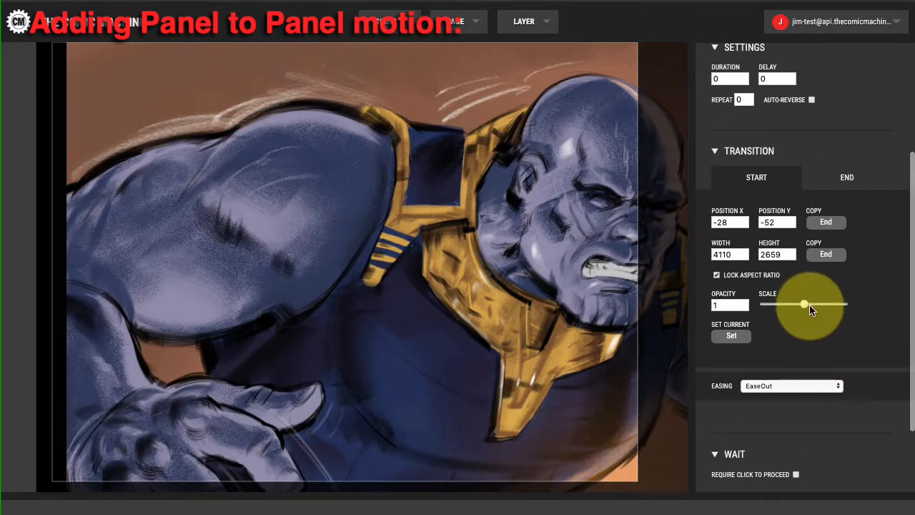
{"action": "left_click_drag", "start_coordinate": [809, 304], "coordinate": [792, 304]}
{"action": "left_click_drag", "start_coordinate": [474, 299], "coordinate": [286, 193]}
{"action": "left_click_drag", "start_coordinate": [803, 303], "coordinate": [774, 308]}
{"action": "left_click_drag", "start_coordinate": [465, 280], "coordinate": [202, 112]}
{"action": "left_click_drag", "start_coordinate": [433, 216], "coordinate": [397, 188]}
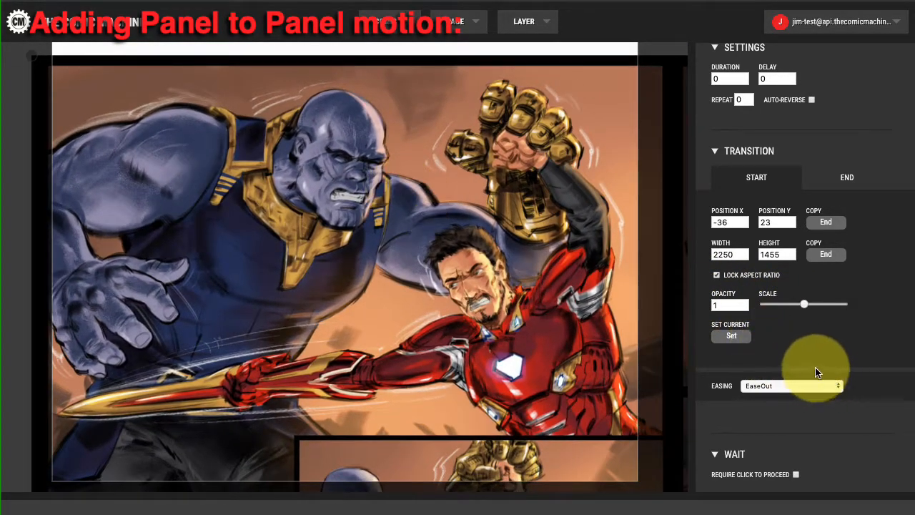
- Reduce the start size to 2100 by 1358 and shift the image to about X -23, Y -14
{"action": "left_click_drag", "start_coordinate": [803, 309], "coordinate": [802, 303]}
{"action": "left_click_drag", "start_coordinate": [439, 323], "coordinate": [402, 275]}
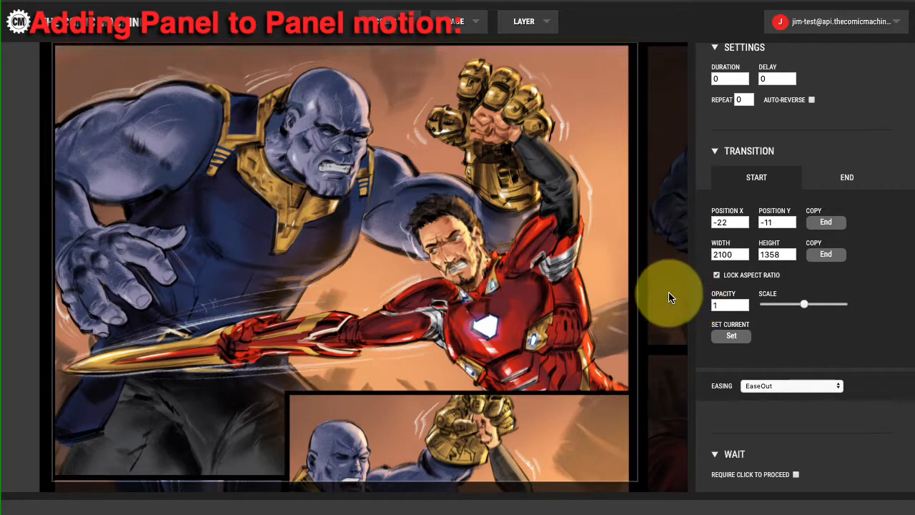
{"action": "scroll", "coordinate": [648, 301], "scroll_direction": "up", "scroll_amount": 1}
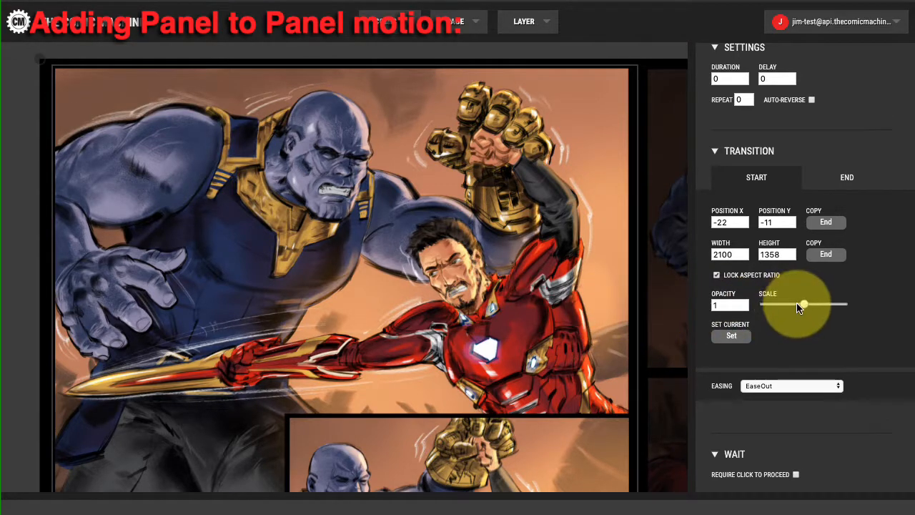
{"action": "left_click_drag", "start_coordinate": [804, 304], "coordinate": [805, 306]}
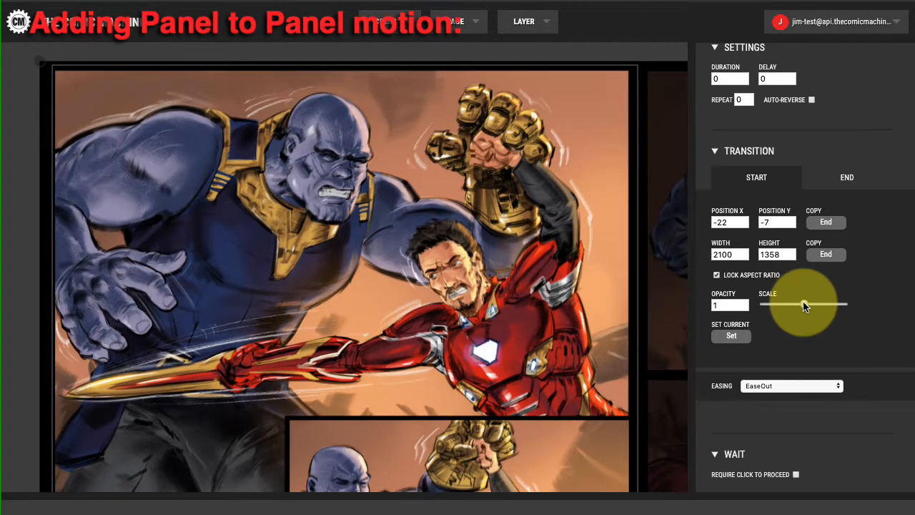
{"action": "left_click_drag", "start_coordinate": [613, 318], "coordinate": [612, 315]}
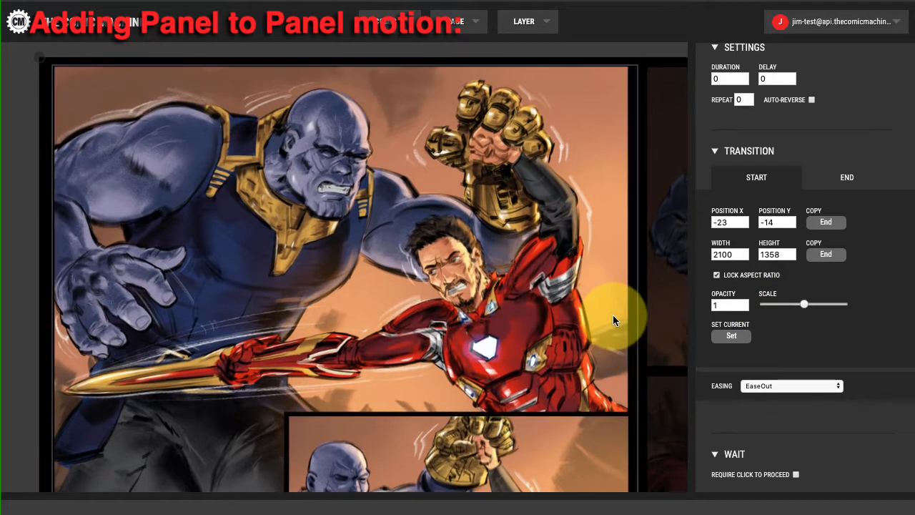
- Fine-tune the start size to 2143 by 1386 and place the image at about X -27, Y 28, filling the page width
{"action": "left_click", "coordinate": [743, 257]}
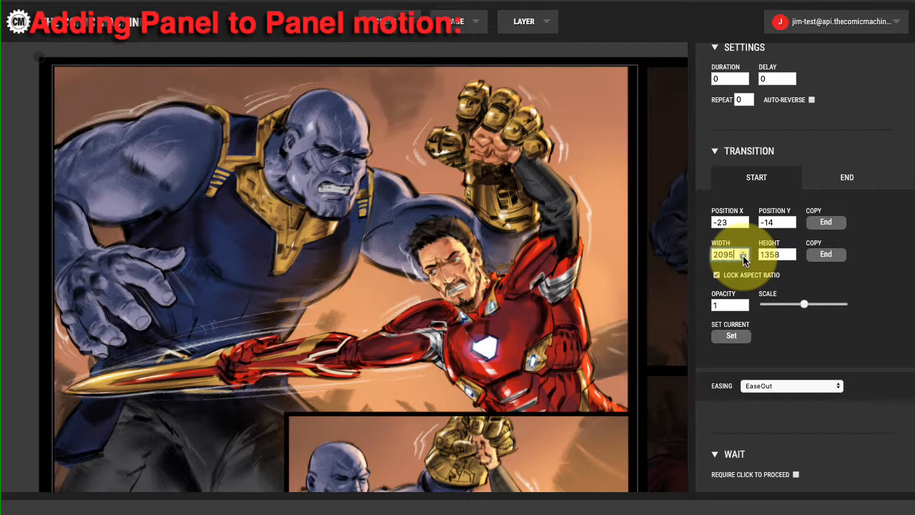
{"action": "left_click", "coordinate": [743, 258]}
{"action": "left_click", "coordinate": [743, 256]}
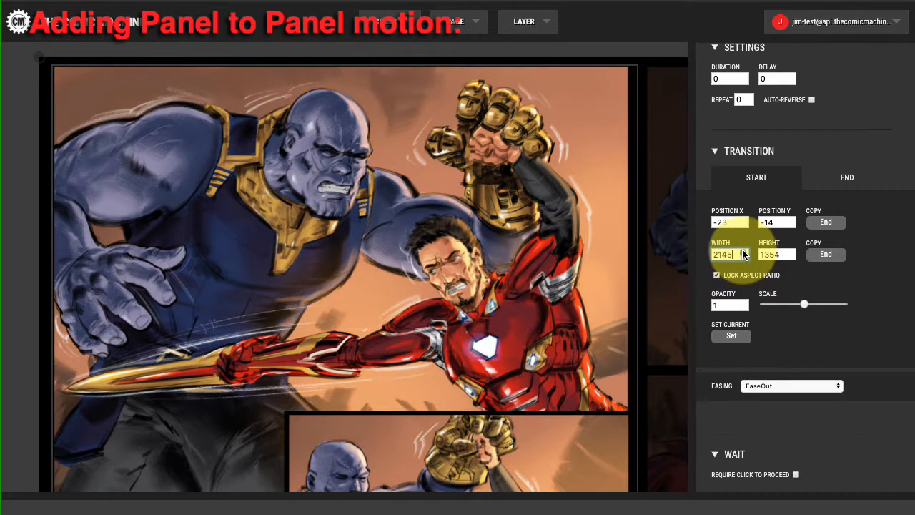
{"action": "left_click", "coordinate": [743, 251]}
{"action": "left_click_drag", "start_coordinate": [539, 276], "coordinate": [542, 279]}
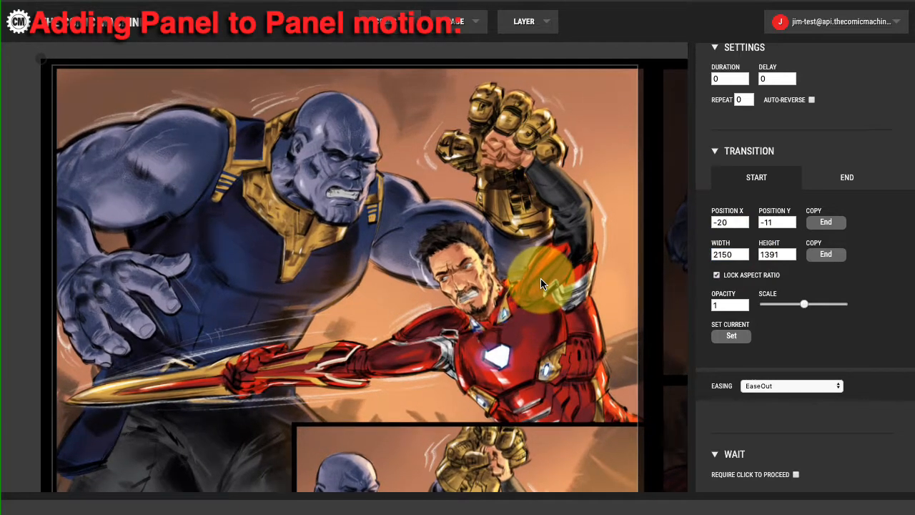
{"action": "left_click_drag", "start_coordinate": [622, 282], "coordinate": [618, 285]}
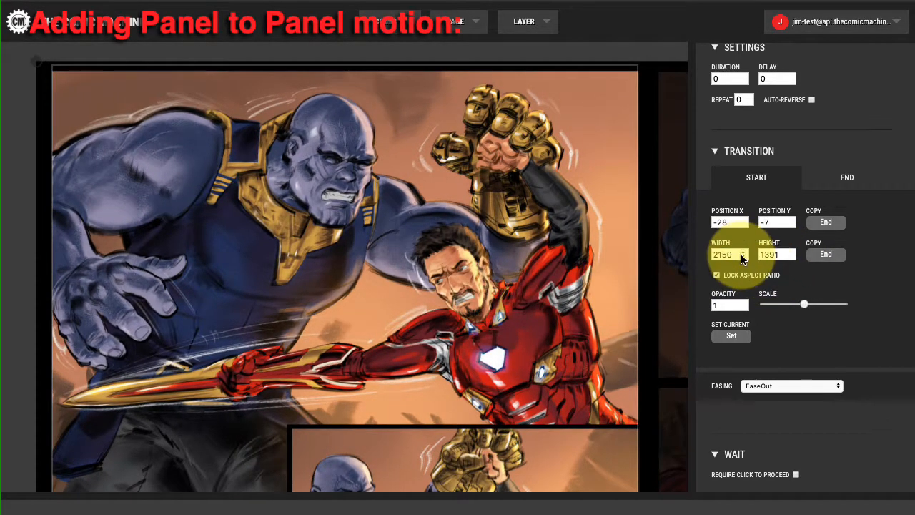
{"action": "left_click_drag", "start_coordinate": [555, 265], "coordinate": [556, 283]}
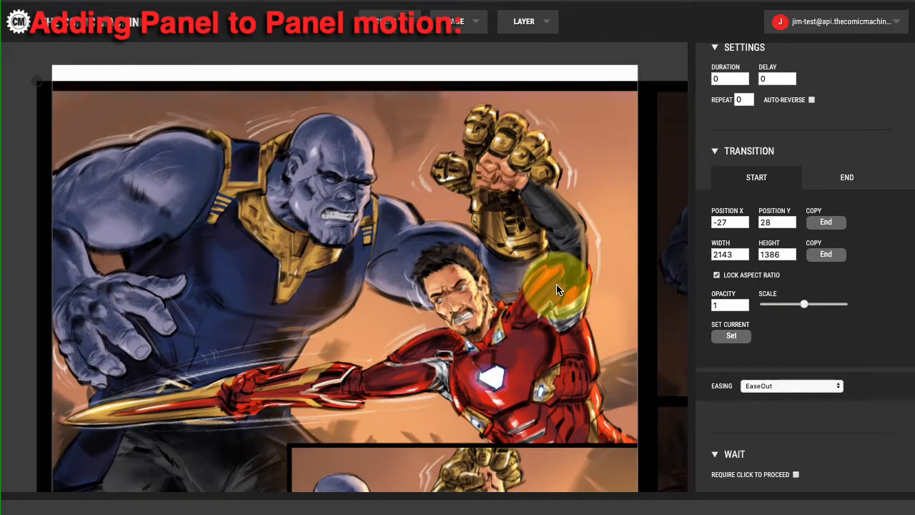
- Copy the start position and size to the end state of the image's transition
{"action": "scroll", "coordinate": [736, 107], "scroll_direction": "up", "scroll_amount": 1}
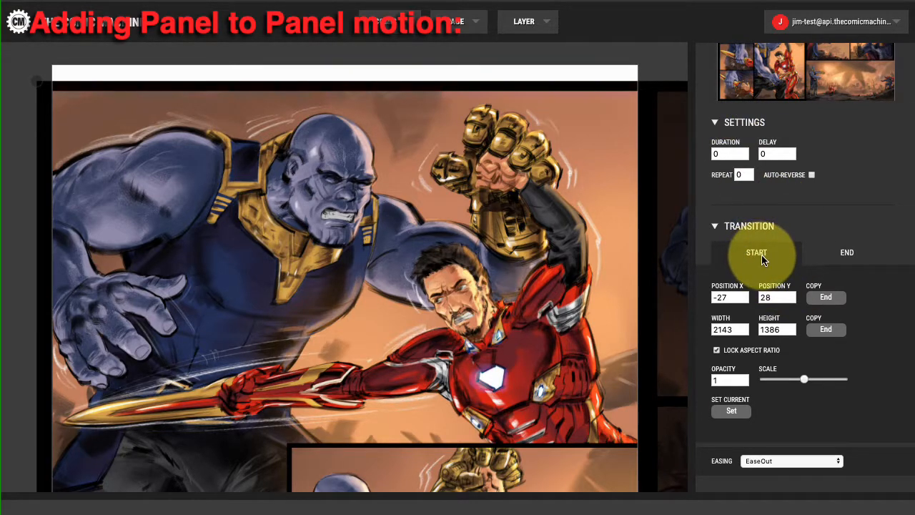
{"action": "left_click", "coordinate": [822, 254]}
{"action": "left_click", "coordinate": [756, 252]}
{"action": "left_click", "coordinate": [838, 255]}
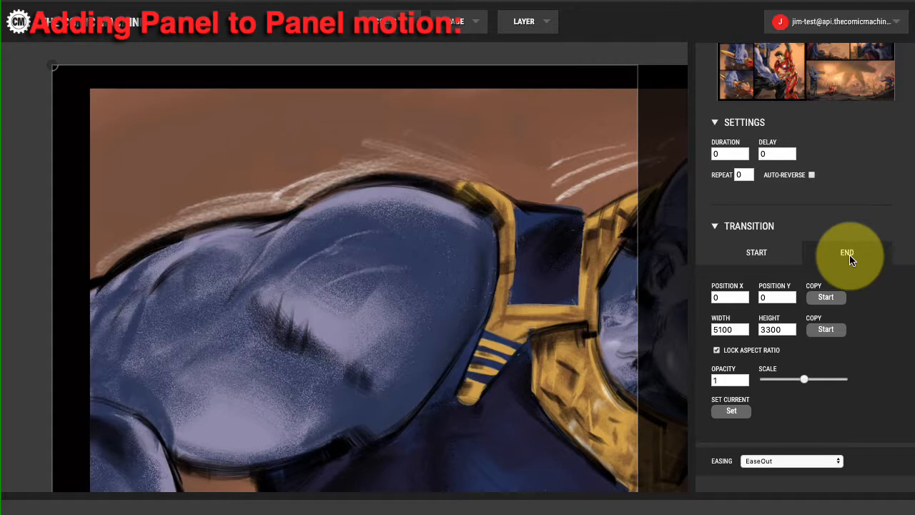
{"action": "left_click", "coordinate": [757, 254]}
{"action": "left_click", "coordinate": [834, 252]}
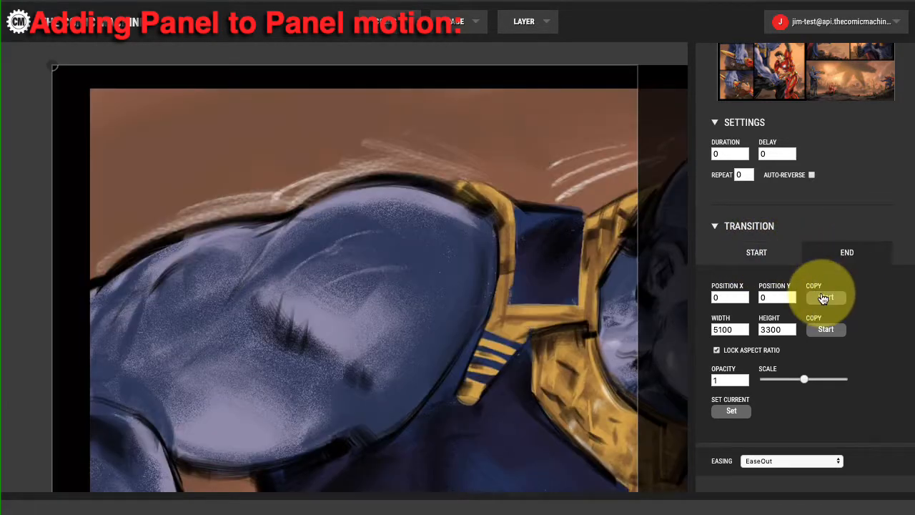
{"action": "left_click", "coordinate": [823, 298]}
{"action": "left_click", "coordinate": [825, 329]}
{"action": "left_click", "coordinate": [746, 226]}
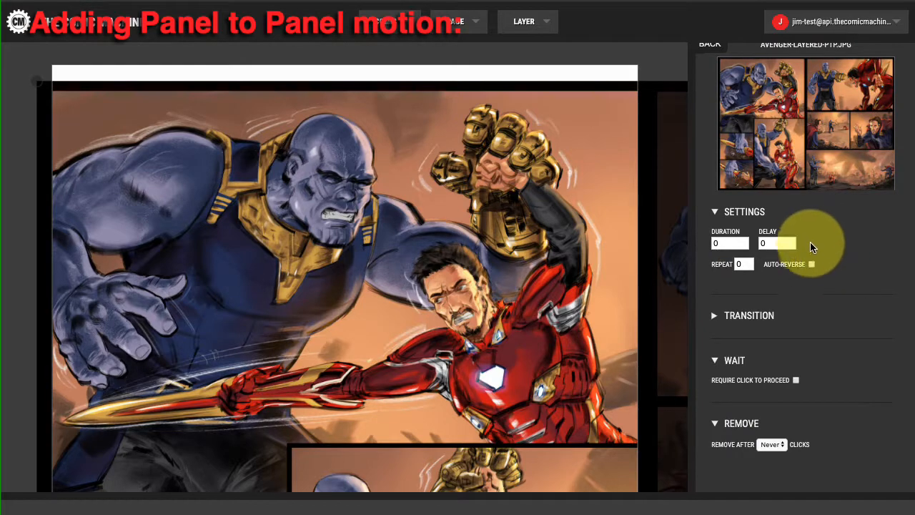
{"action": "left_click", "coordinate": [708, 316]}
- Compare the transition's start and end states, and set the start opacity to 0
{"action": "scroll", "coordinate": [800, 300], "scroll_direction": "down", "scroll_amount": 3}
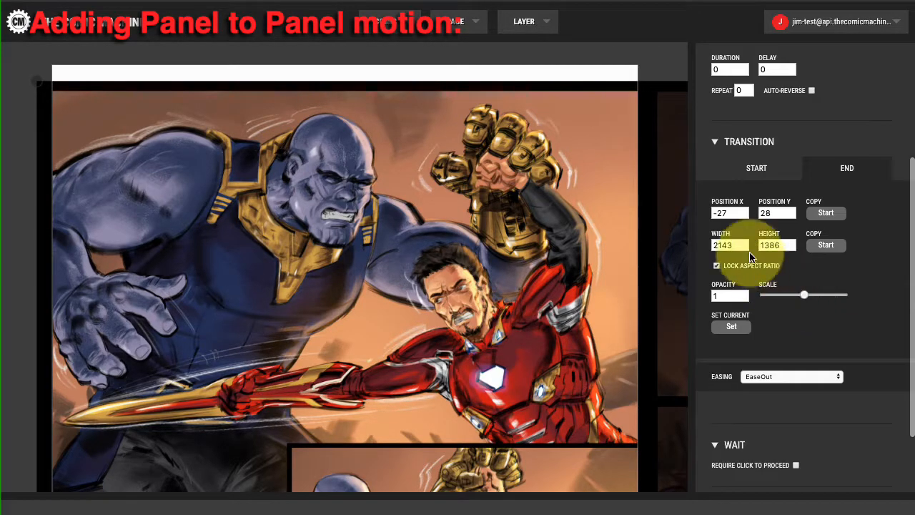
{"action": "left_click", "coordinate": [753, 174]}
{"action": "left_click", "coordinate": [822, 174]}
{"action": "left_click", "coordinate": [761, 174]}
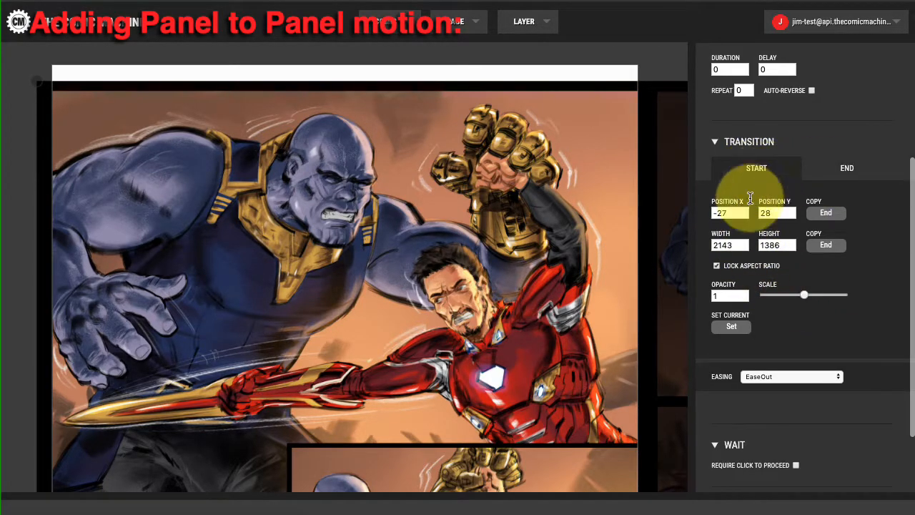
{"action": "double_click", "coordinate": [729, 295]}
{"action": "type", "text": "0"}
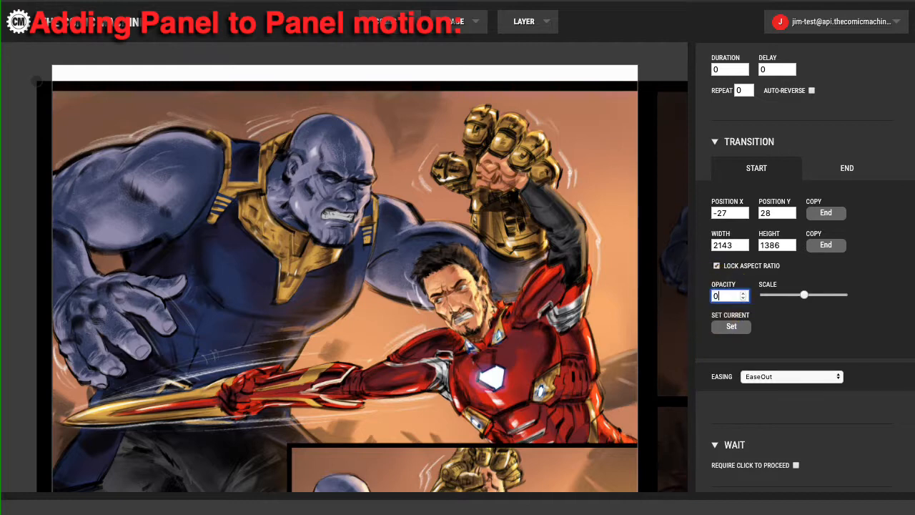
- Set the image layer's duration to .5
{"action": "scroll", "coordinate": [715, 122], "scroll_direction": "up", "scroll_amount": 1}
{"action": "left_click", "coordinate": [708, 99]}
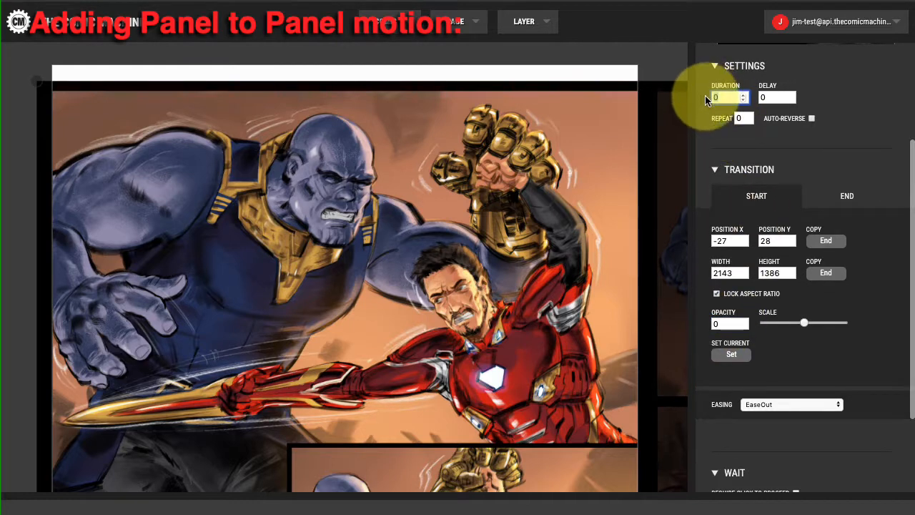
{"action": "type", "text": ".5"}
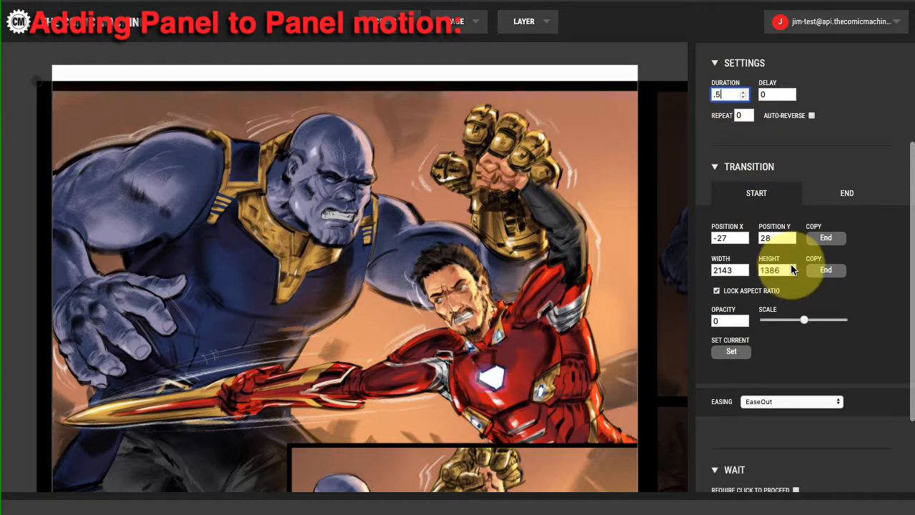
- Set the transition's easing to EaseInOut and require a click to proceed
{"action": "scroll", "coordinate": [792, 269], "scroll_direction": "down", "scroll_amount": 1}
{"action": "left_click", "coordinate": [792, 376]}
{"action": "left_click", "coordinate": [790, 383]}
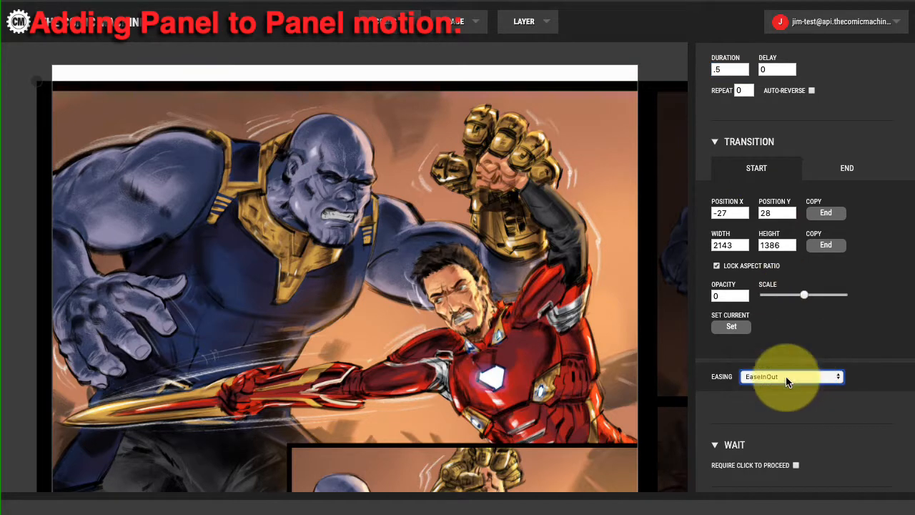
{"action": "scroll", "coordinate": [817, 422], "scroll_direction": "down", "scroll_amount": 1}
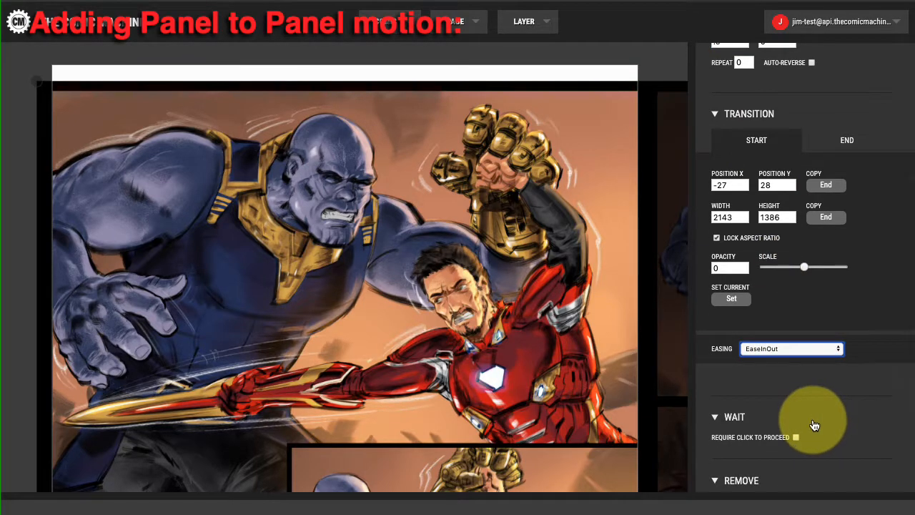
{"action": "left_click", "coordinate": [796, 437]}
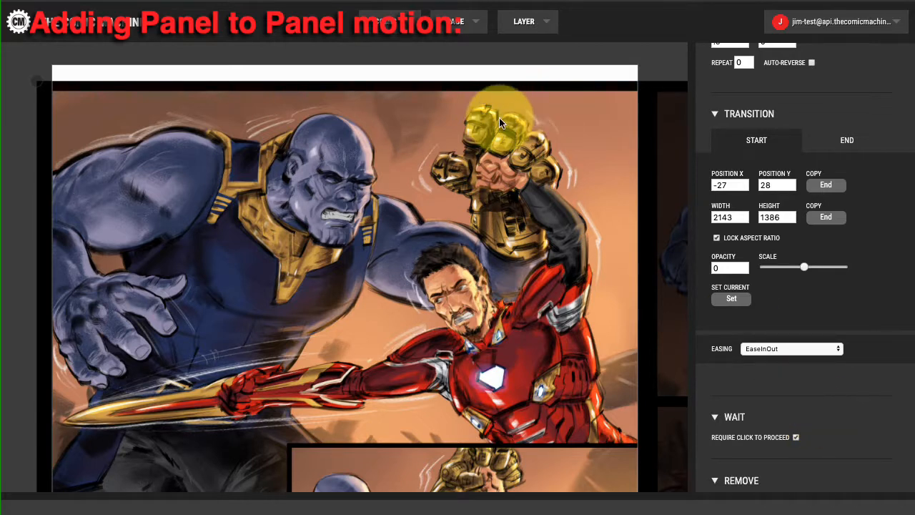
- Preview the page's fade-in of the first panel and close the preview
{"action": "left_click", "coordinate": [457, 22]}
{"action": "left_click", "coordinate": [455, 69]}
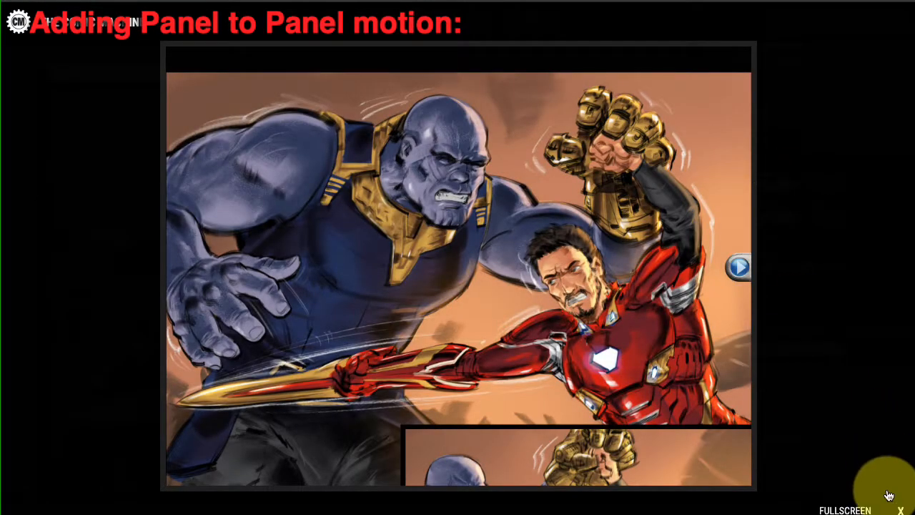
{"action": "left_click", "coordinate": [900, 509]}
- Set the fade-in transition's start and end states as current, and compare the two states
{"action": "scroll", "coordinate": [719, 256], "scroll_direction": "down", "scroll_amount": 1}
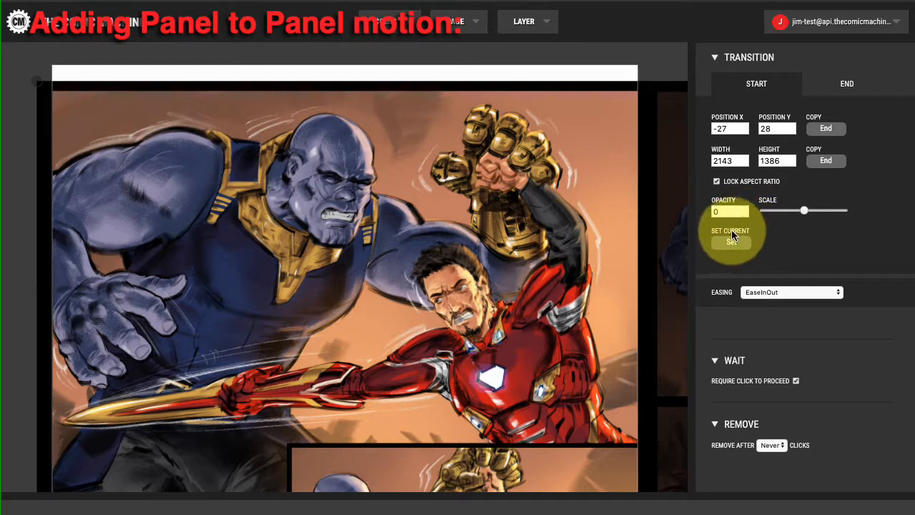
{"action": "left_click", "coordinate": [731, 242]}
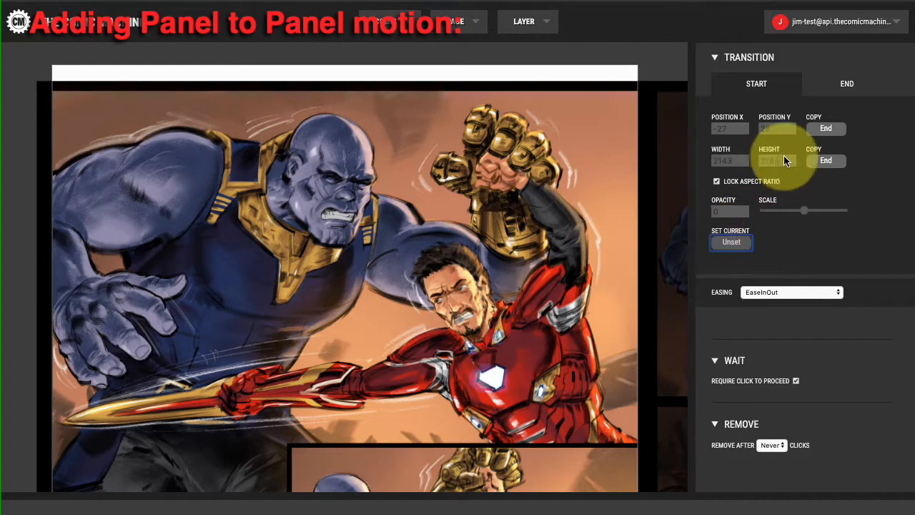
{"action": "left_click", "coordinate": [829, 86]}
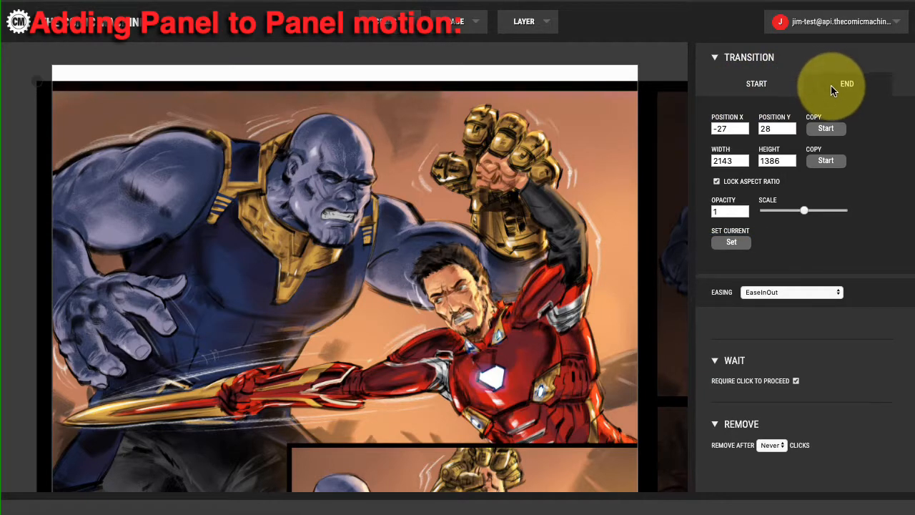
{"action": "left_click", "coordinate": [733, 242]}
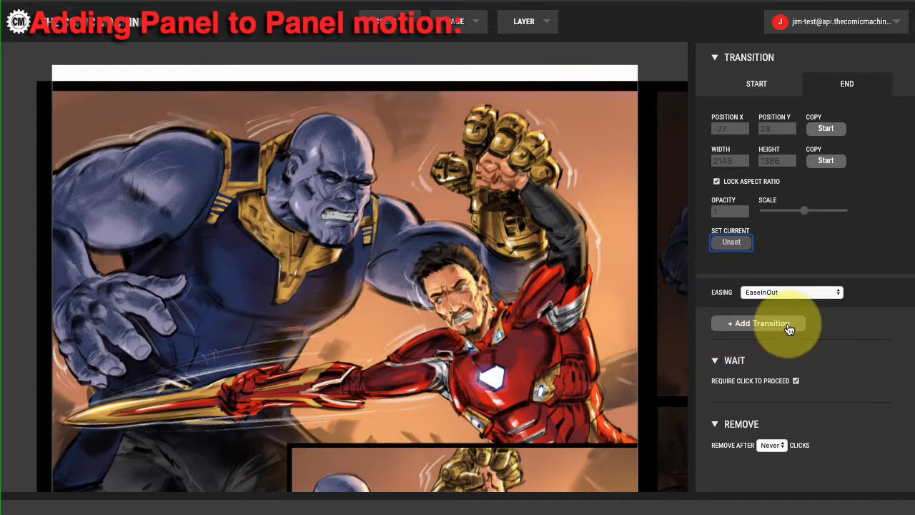
{"action": "left_click", "coordinate": [750, 88]}
{"action": "left_click", "coordinate": [839, 87]}
{"action": "left_click", "coordinate": [756, 88]}
{"action": "left_click", "coordinate": [837, 88]}
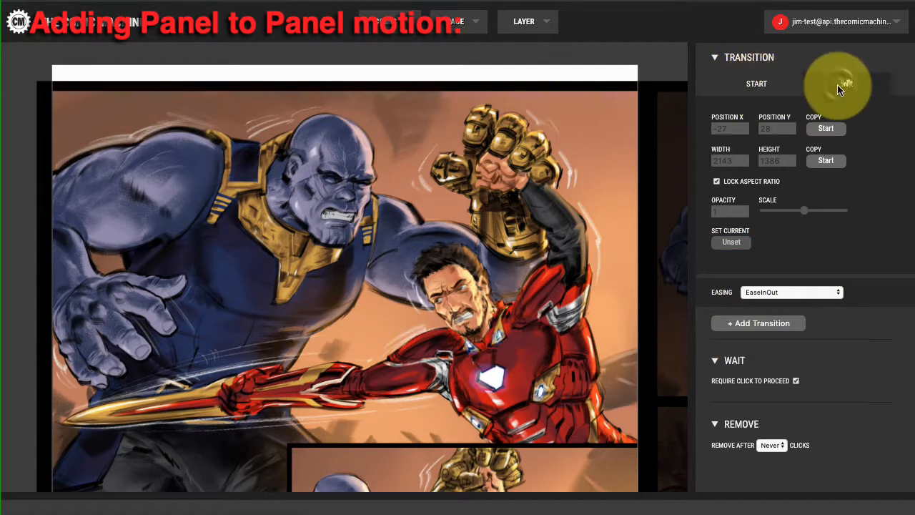
- Add a follow-up transition to the image, check it in the layer list, and reopen AVENGER-LAYERED-PTP.JPG-EDIT-1
{"action": "left_click", "coordinate": [753, 330]}
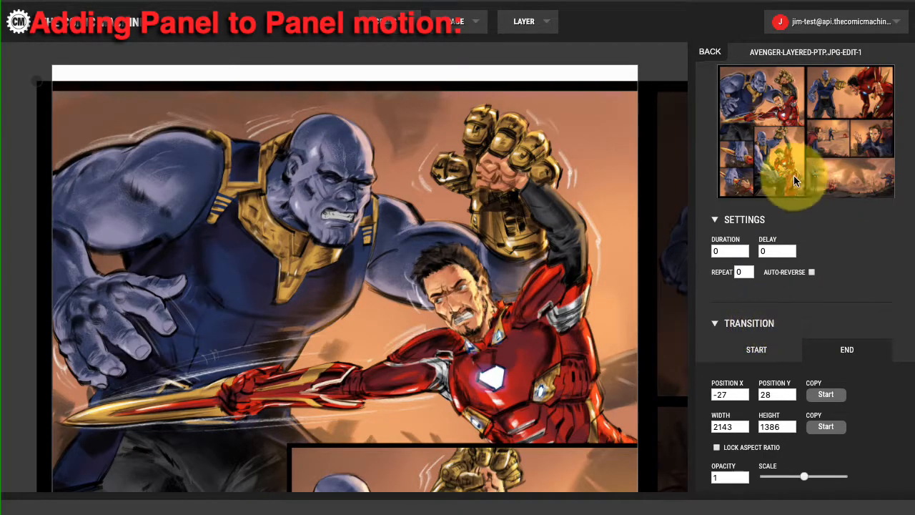
{"action": "left_click", "coordinate": [711, 53]}
{"action": "left_click", "coordinate": [743, 70]}
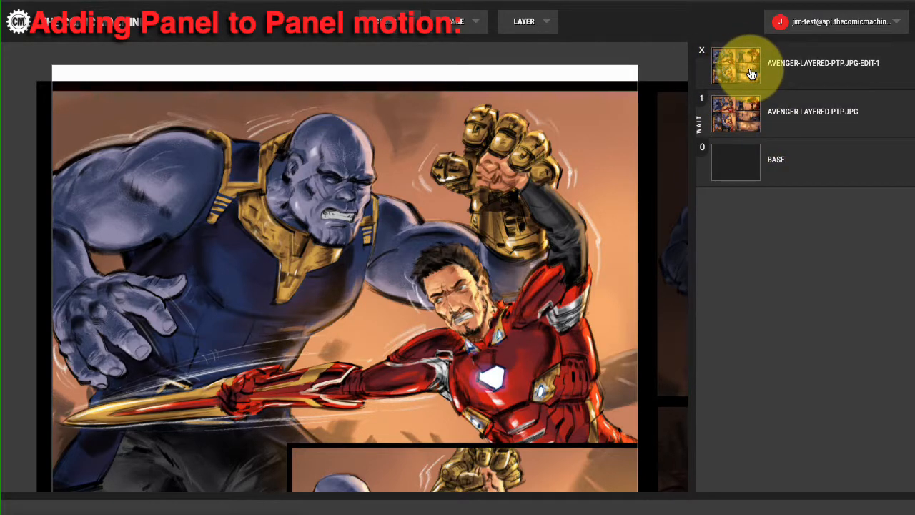
{"action": "left_click", "coordinate": [750, 74]}
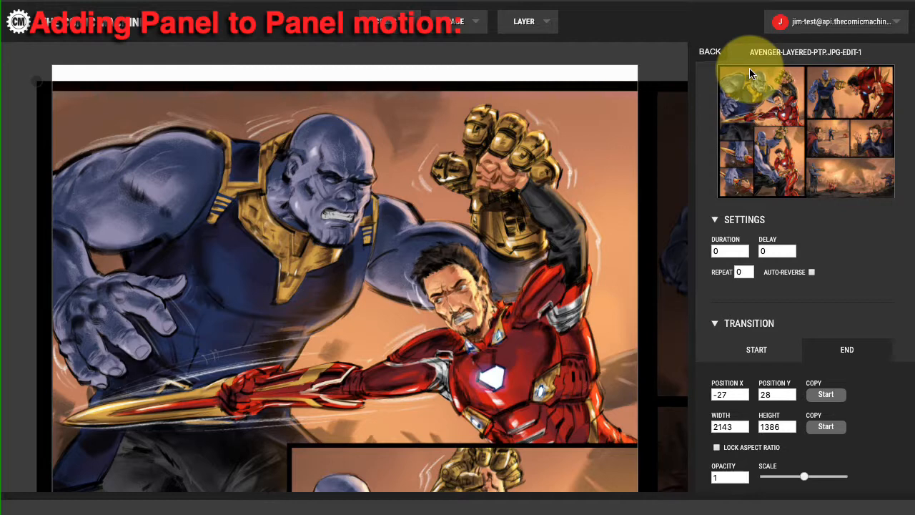
- Enlarge the end-state image to about 4623 × 2989 and move it to about X -53, Y -1635, over the fist-gripping-blade panel
{"action": "left_click_drag", "start_coordinate": [458, 294], "coordinate": [322, 248]}
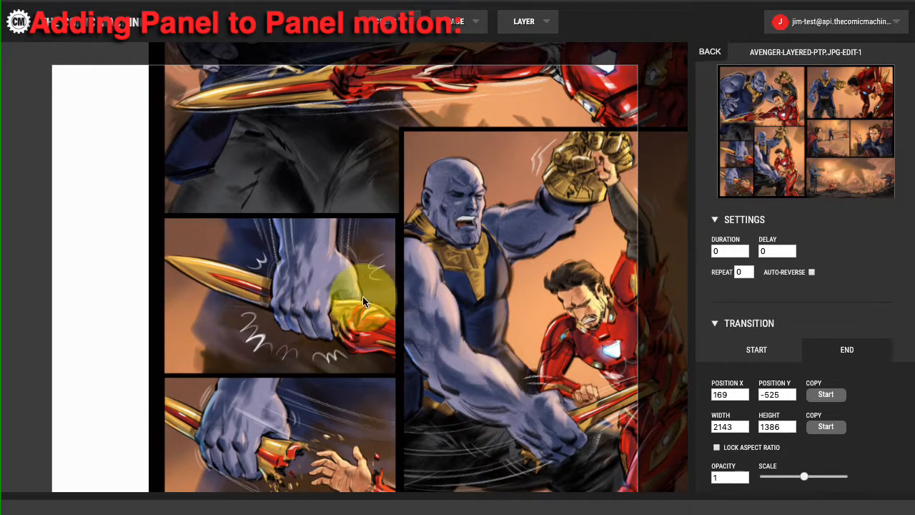
{"action": "left_click_drag", "start_coordinate": [416, 300], "coordinate": [551, 314]}
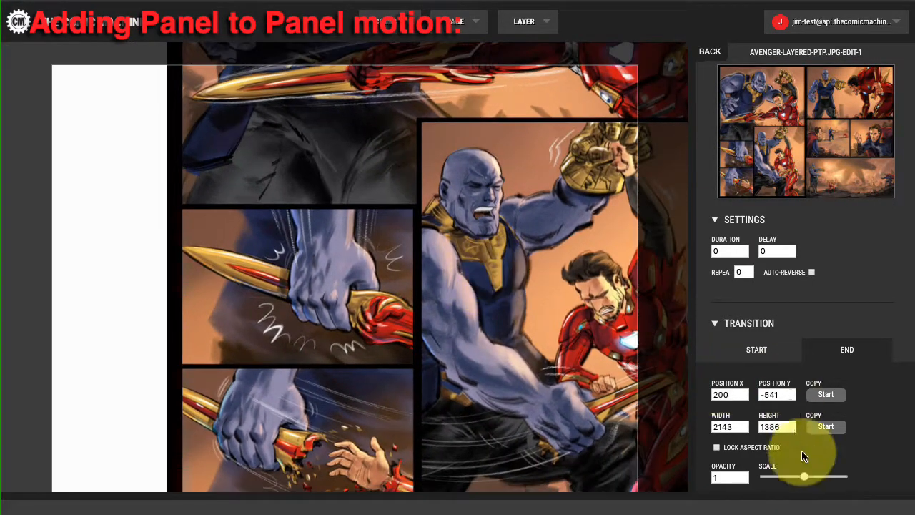
{"action": "left_click_drag", "start_coordinate": [801, 478], "coordinate": [825, 475]}
{"action": "left_click_drag", "start_coordinate": [338, 412], "coordinate": [609, 318]}
{"action": "left_click_drag", "start_coordinate": [810, 464], "coordinate": [829, 474]}
{"action": "left_click_drag", "start_coordinate": [339, 375], "coordinate": [521, 329]}
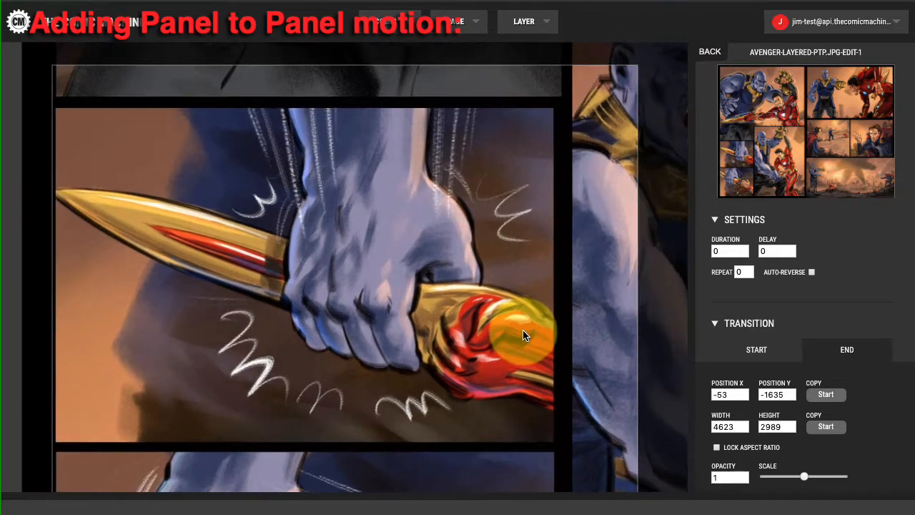
- Fit the fist panel to the frame at about 5474 × 3552, X -73, Y -2009, with the aspect ratio locked
{"action": "left_click_drag", "start_coordinate": [808, 479], "coordinate": [811, 478]}
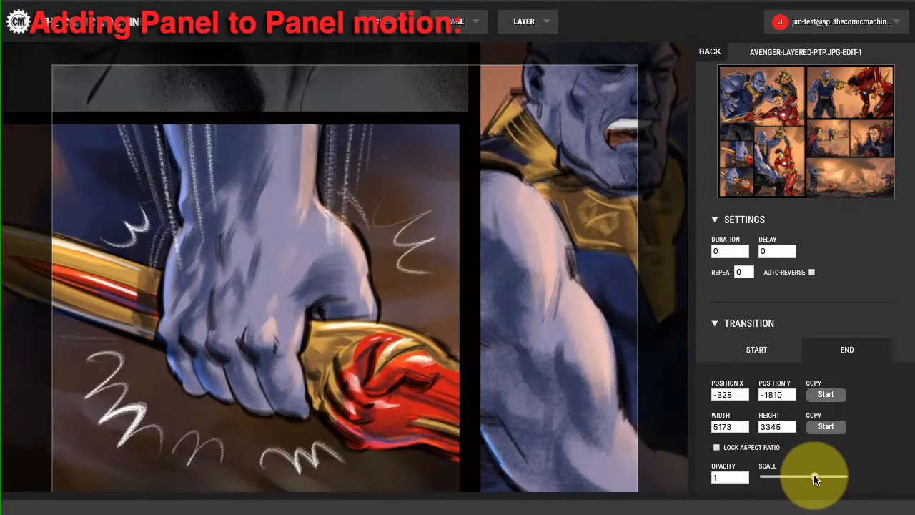
{"action": "left_click_drag", "start_coordinate": [405, 384], "coordinate": [563, 345]}
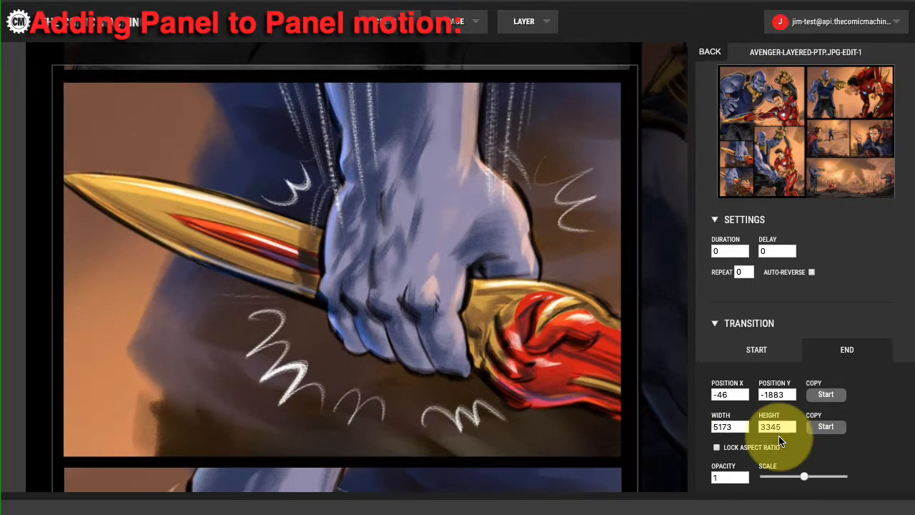
{"action": "left_click_drag", "start_coordinate": [806, 479], "coordinate": [804, 476]}
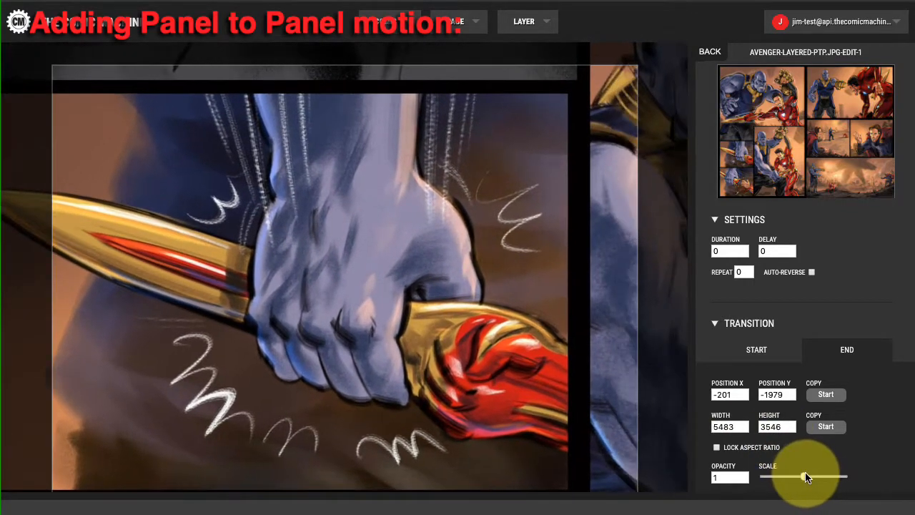
{"action": "left_click_drag", "start_coordinate": [533, 428], "coordinate": [621, 403]}
{"action": "left_click_drag", "start_coordinate": [804, 476], "coordinate": [803, 478]}
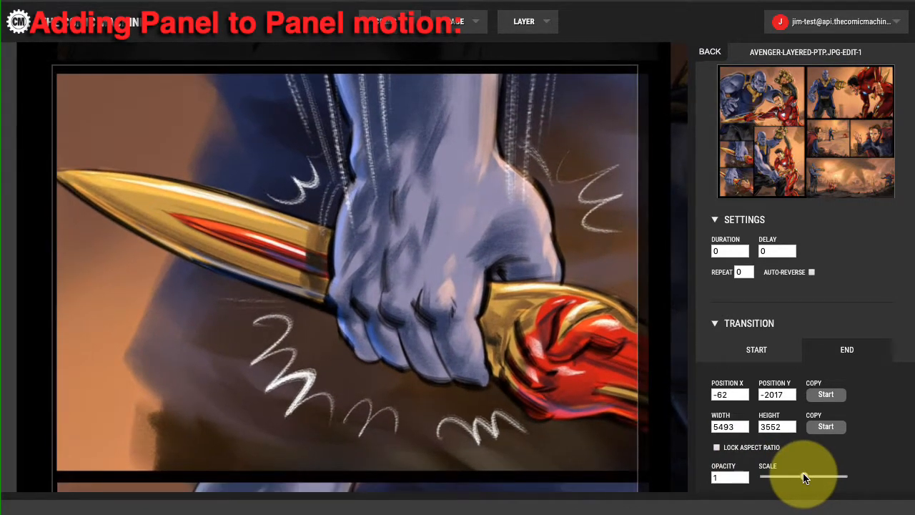
{"action": "left_click_drag", "start_coordinate": [505, 422], "coordinate": [503, 425]}
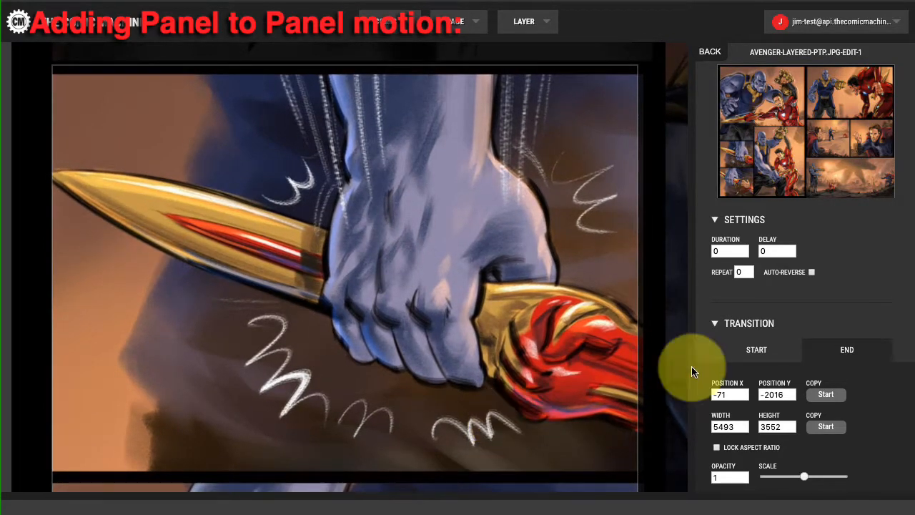
{"action": "left_click", "coordinate": [744, 429]}
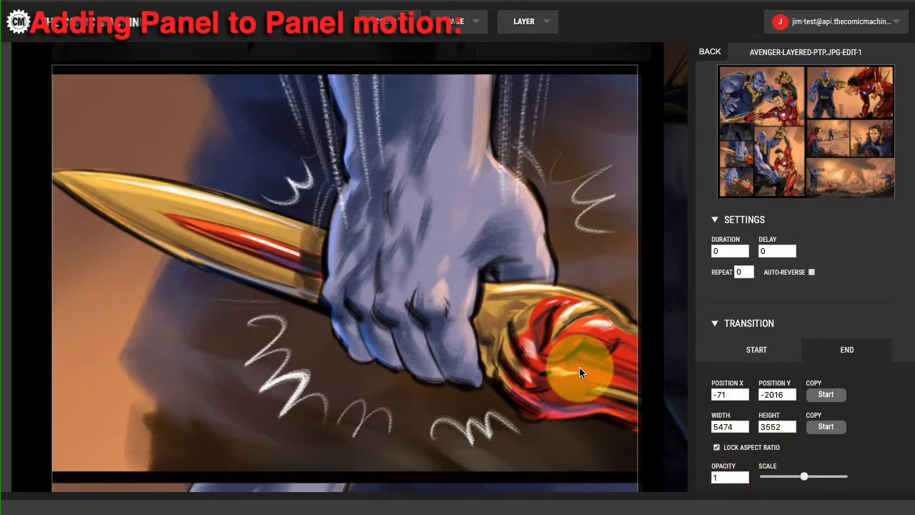
{"action": "left_click_drag", "start_coordinate": [579, 366], "coordinate": [578, 377]}
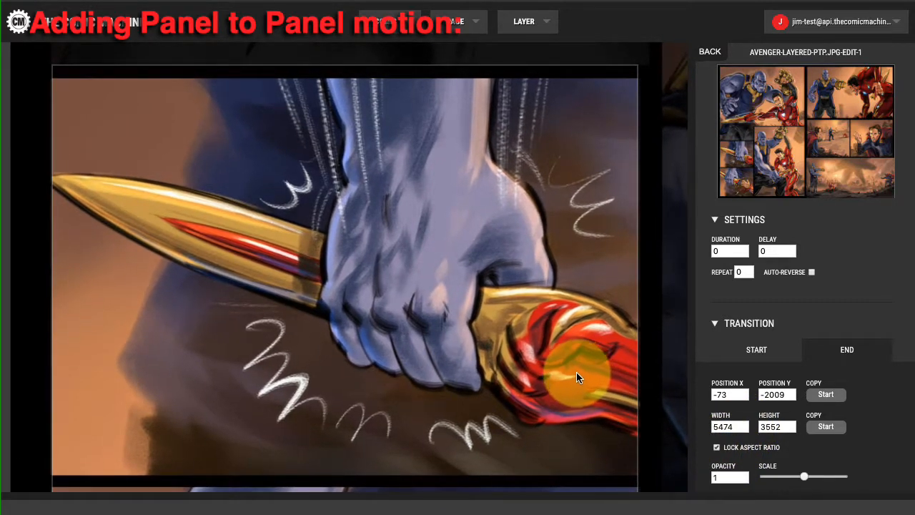
- Compare the start and end states of the transition to the fist panel
{"action": "scroll", "coordinate": [783, 299], "scroll_direction": "down", "scroll_amount": 1}
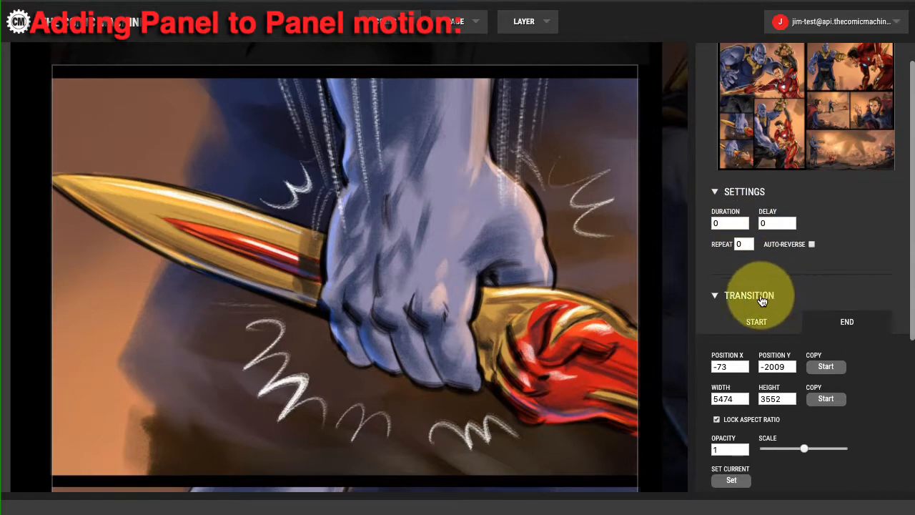
{"action": "left_click", "coordinate": [760, 319]}
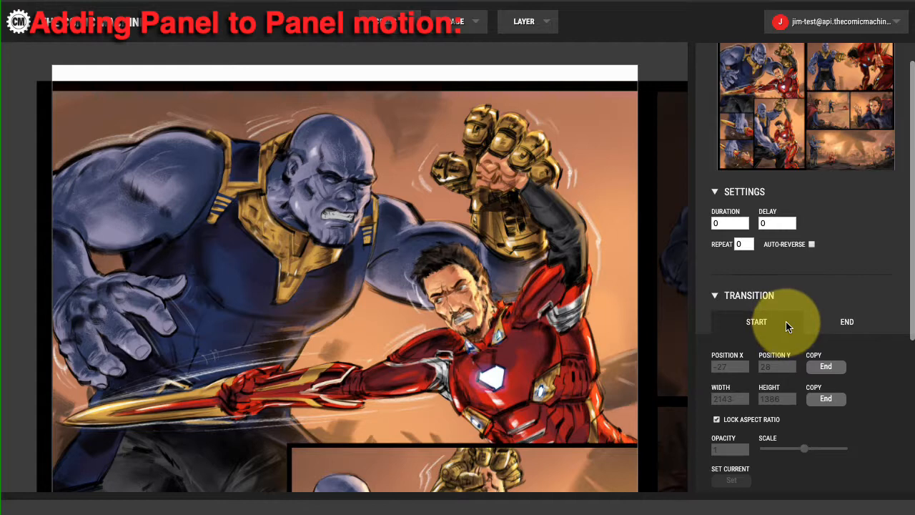
{"action": "left_click", "coordinate": [840, 323]}
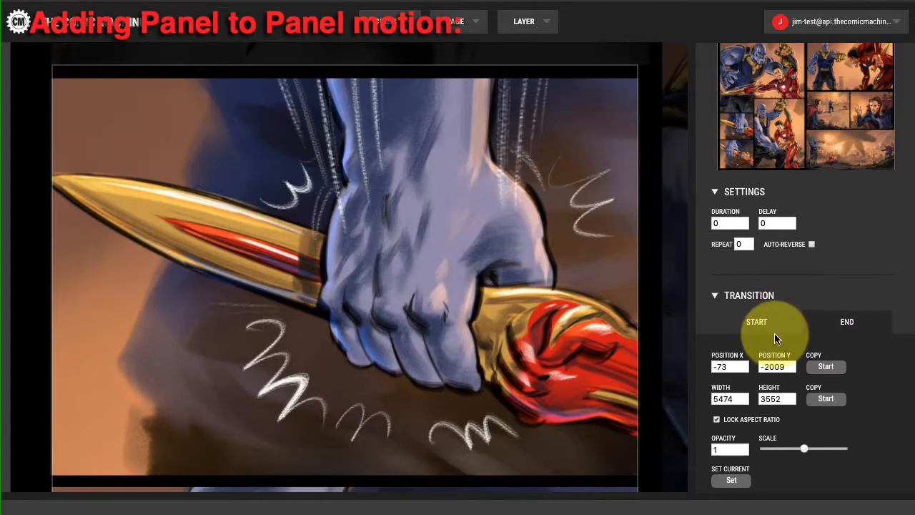
- Give the fist-panel transition a .5 duration, EaseInOut easing and a required click, and set its end state as current
{"action": "scroll", "coordinate": [774, 337], "scroll_direction": "down", "scroll_amount": 1}
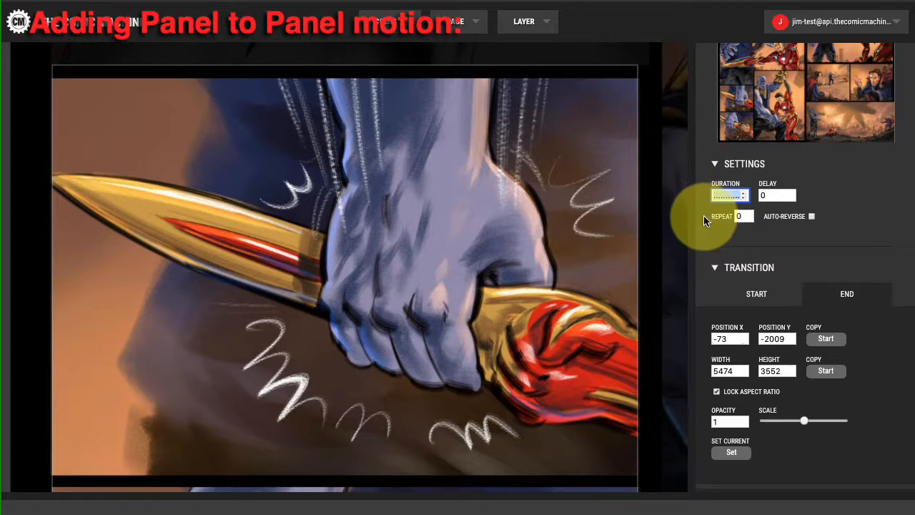
{"action": "type", "text": ".5"}
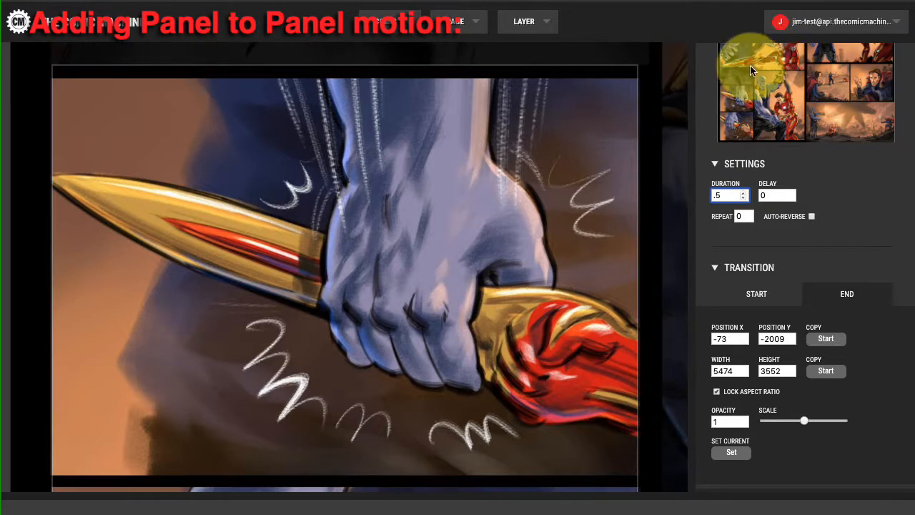
{"action": "scroll", "coordinate": [777, 308], "scroll_direction": "down", "scroll_amount": 2}
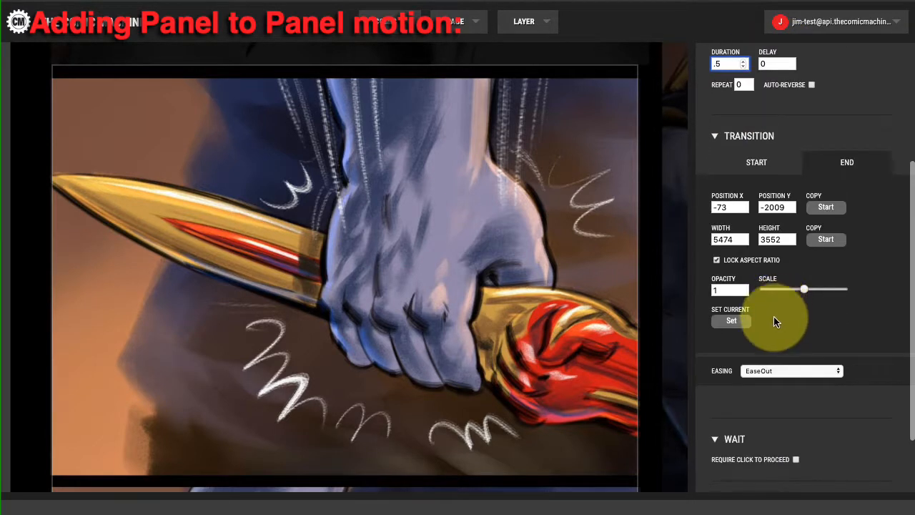
{"action": "left_click", "coordinate": [777, 371]}
{"action": "left_click", "coordinate": [808, 453]}
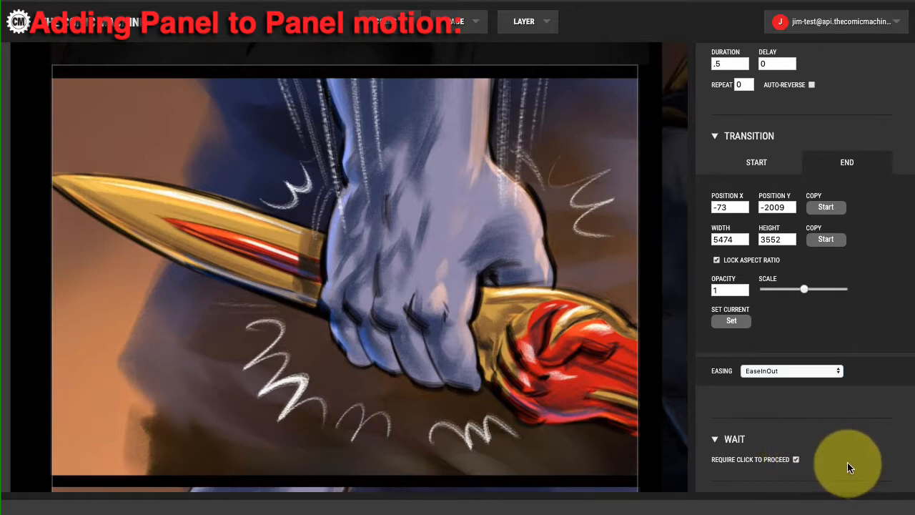
{"action": "left_click", "coordinate": [735, 323]}
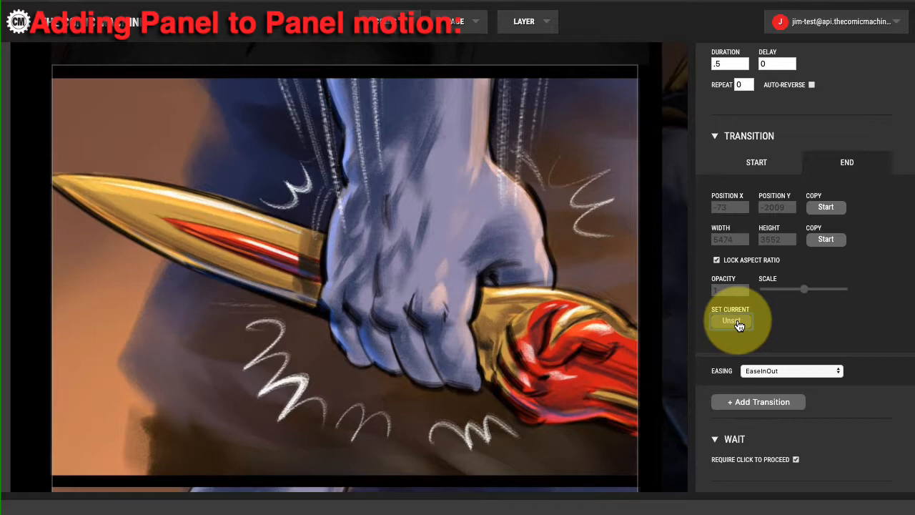
- Add another transition and move its end-state image up to about Y -2741, framing the broken-blade panel
{"action": "left_click", "coordinate": [756, 403]}
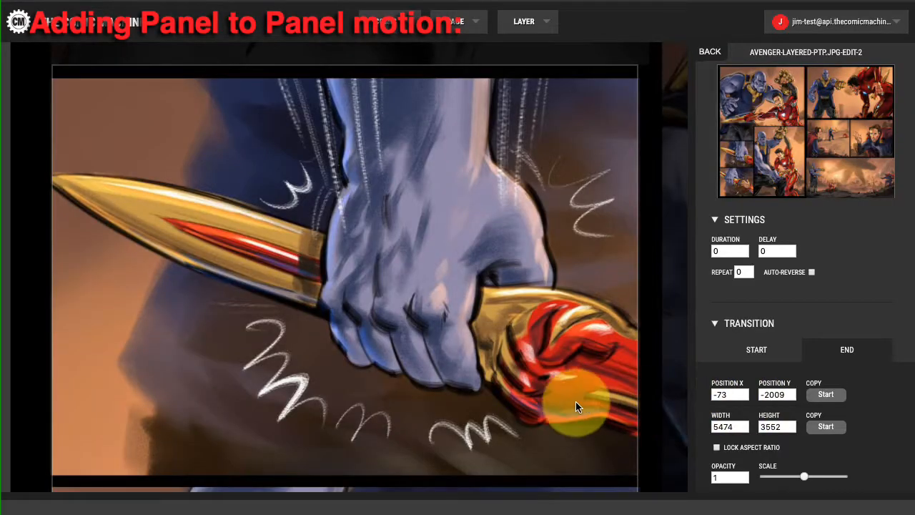
{"action": "left_click_drag", "start_coordinate": [568, 407], "coordinate": [571, 259]}
{"action": "left_click_drag", "start_coordinate": [546, 399], "coordinate": [538, 326]}
- Set the broken-blade transition's duration to .5 and easing to EaseInOut, with its end state set as current
{"action": "left_click", "coordinate": [713, 250]}
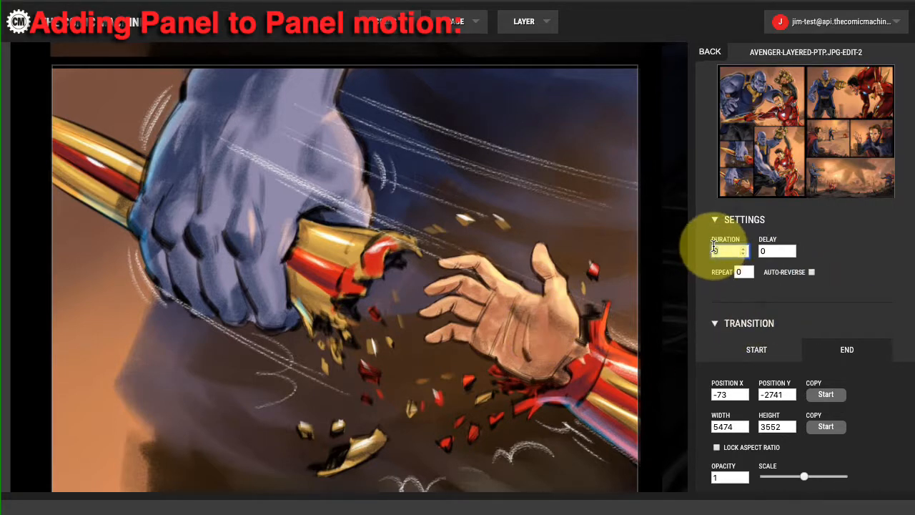
{"action": "type", "text": ".5"}
{"action": "scroll", "coordinate": [740, 286], "scroll_direction": "down", "scroll_amount": 3}
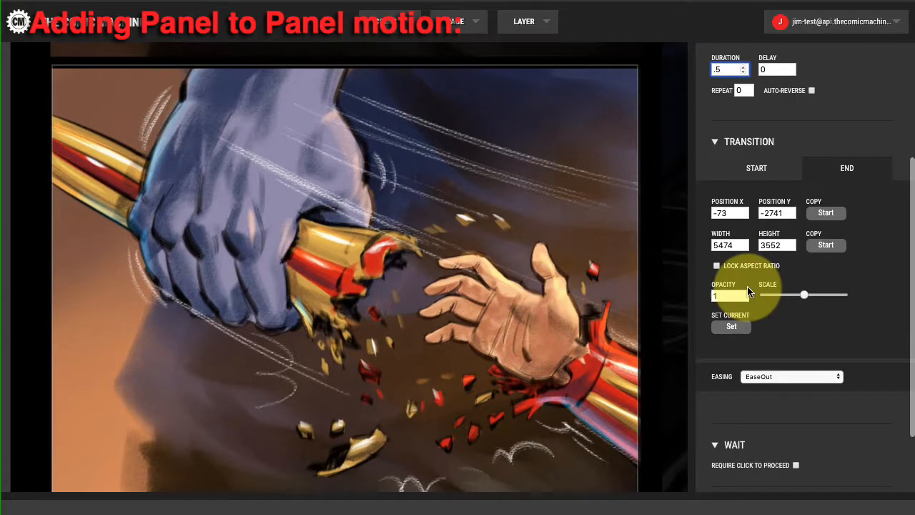
{"action": "left_click", "coordinate": [733, 329]}
{"action": "left_click", "coordinate": [792, 376]}
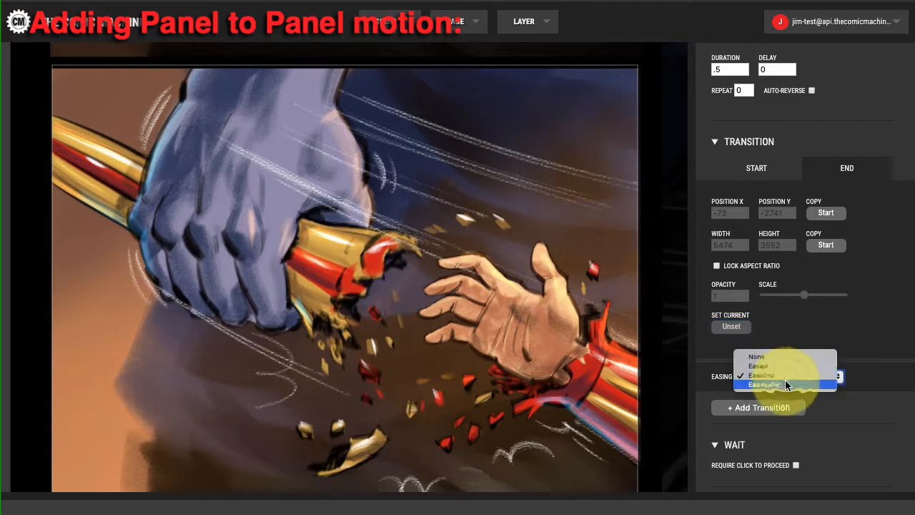
{"action": "left_click", "coordinate": [789, 386]}
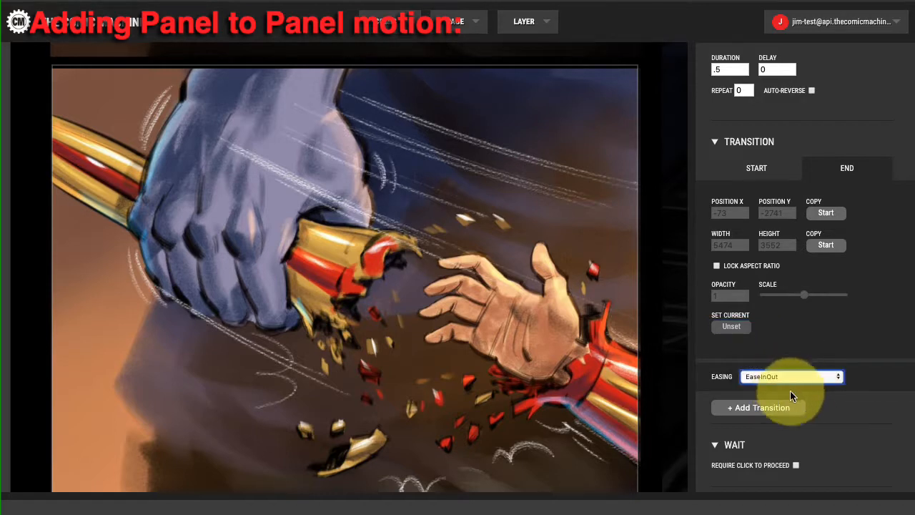
- Require a click to proceed after the broken-blade panel, and add a further transition to the image
{"action": "scroll", "coordinate": [837, 397], "scroll_direction": "down", "scroll_amount": 1}
{"action": "left_click", "coordinate": [795, 442]}
{"action": "scroll", "coordinate": [832, 429], "scroll_direction": "down", "scroll_amount": 1}
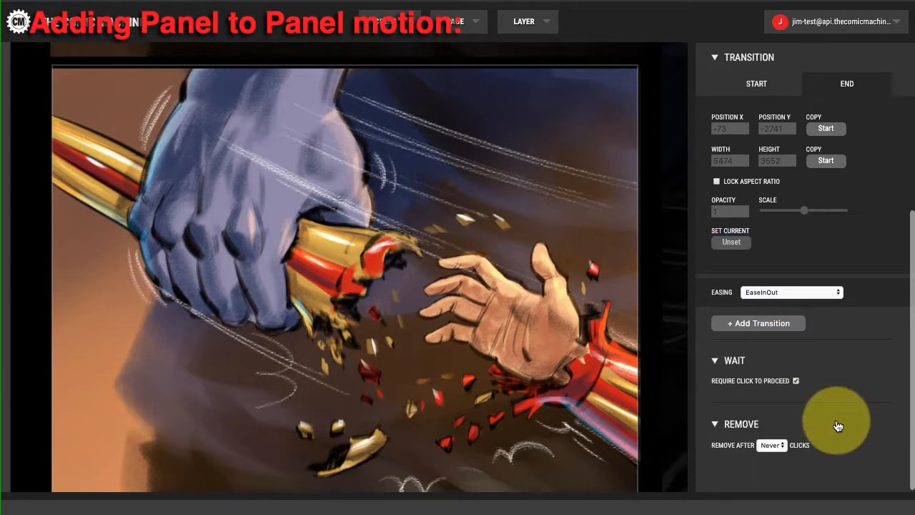
{"action": "scroll", "coordinate": [833, 419], "scroll_direction": "up", "scroll_amount": 1}
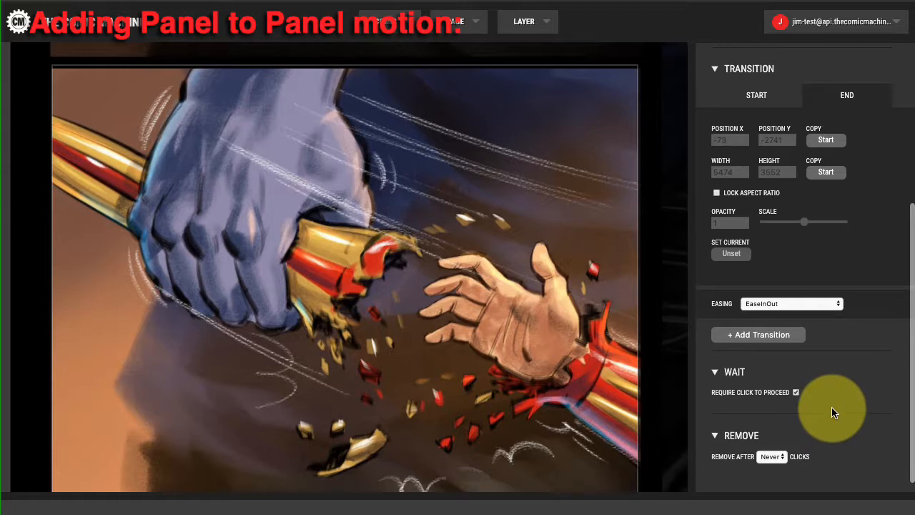
{"action": "left_click", "coordinate": [777, 337]}
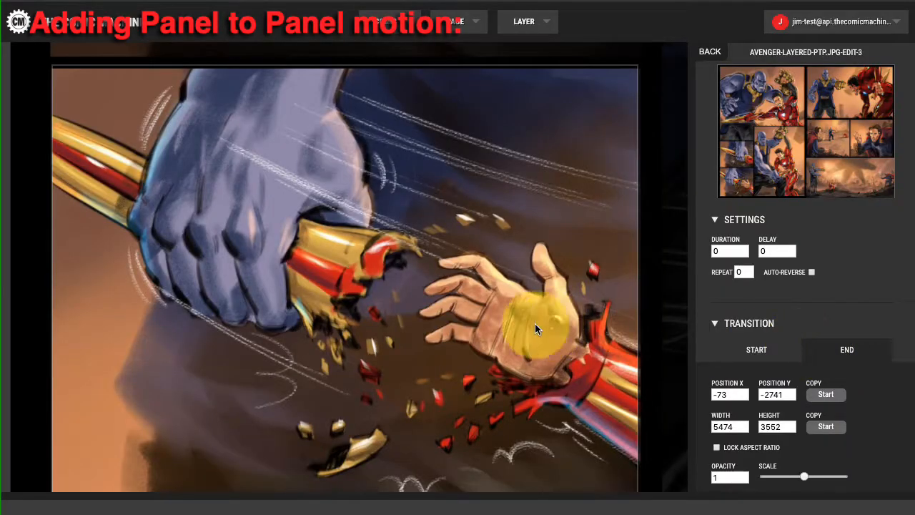
- Shrink the end-state image to about 1924 by 1248, centre it on the large Thanos and Iron Man panel, and lock its aspect ratio
{"action": "left_click_drag", "start_coordinate": [534, 323], "coordinate": [586, 382]}
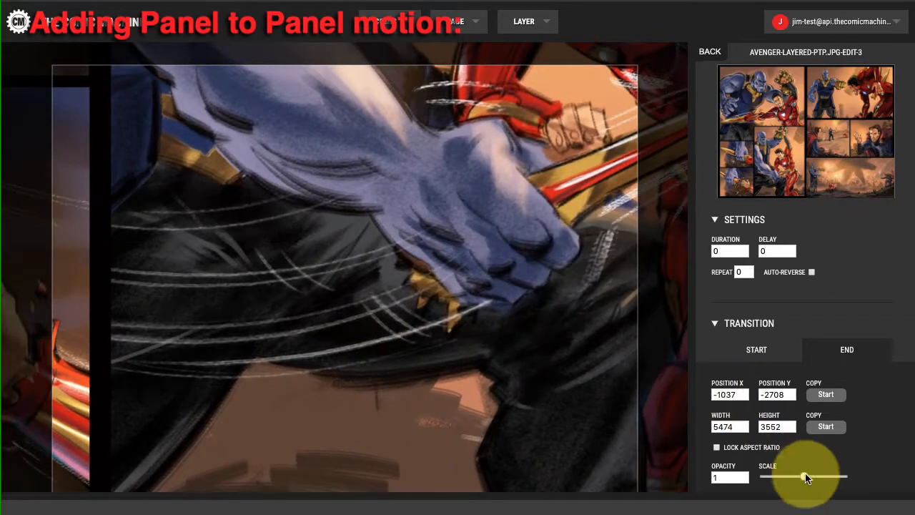
{"action": "left_click_drag", "start_coordinate": [806, 479], "coordinate": [778, 476]}
{"action": "left_click_drag", "start_coordinate": [538, 242], "coordinate": [441, 307]}
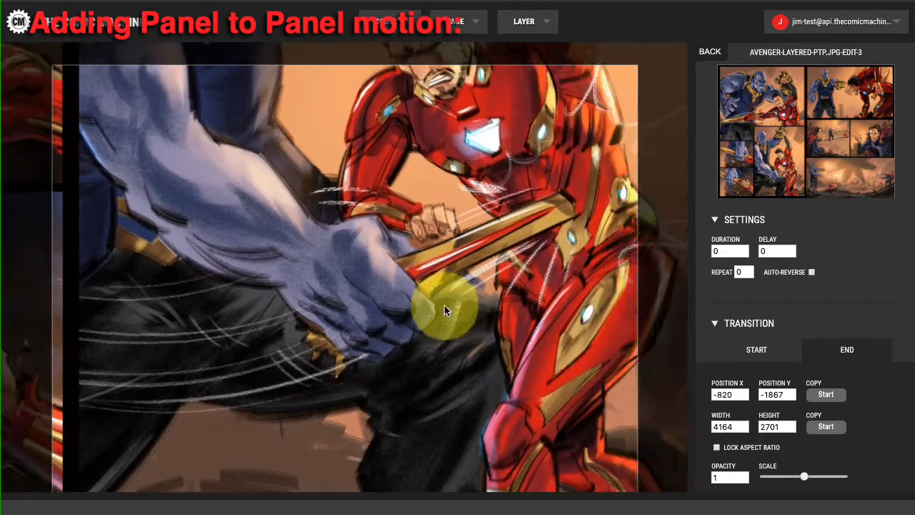
{"action": "left_click_drag", "start_coordinate": [804, 481], "coordinate": [776, 474]}
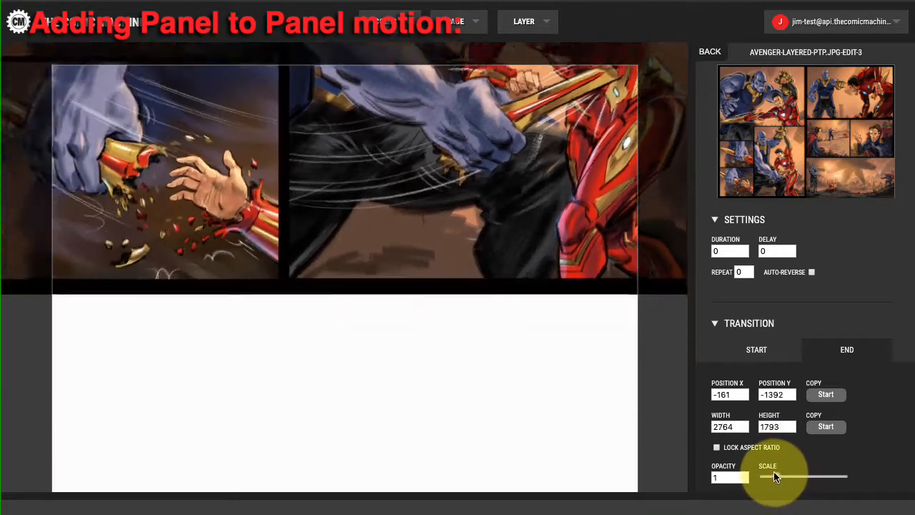
{"action": "left_click_drag", "start_coordinate": [519, 205], "coordinate": [378, 362]}
{"action": "left_click_drag", "start_coordinate": [528, 252], "coordinate": [516, 306]}
{"action": "mouse_move", "coordinate": [804, 479]}
{"action": "left_mouse_down"}
{"action": "mouse_move", "coordinate": [785, 474]}
{"action": "mouse_move", "coordinate": [795, 475]}
{"action": "left_mouse_up"}
{"action": "left_click_drag", "start_coordinate": [532, 237], "coordinate": [511, 253]}
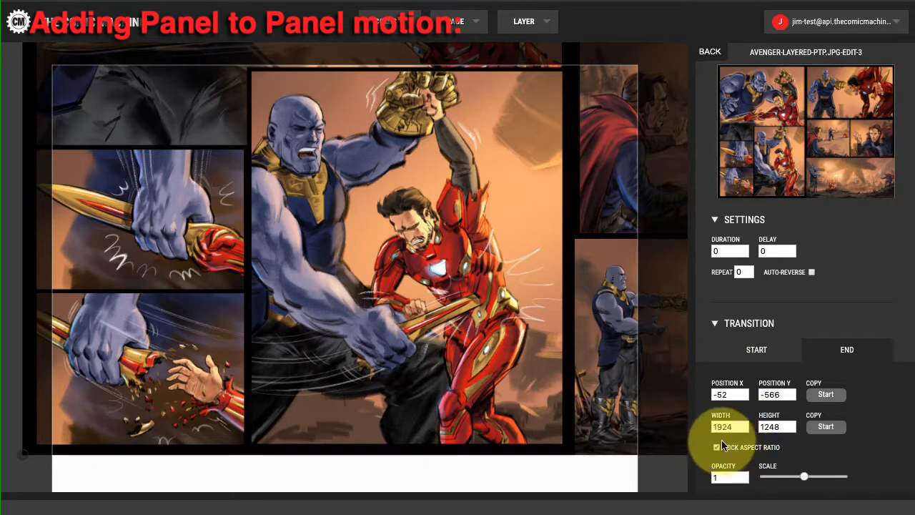
- Enlarge the end-state image to about 2184 by 1417 at X -205, Y -636 so the large fight panel fills the frame height
{"action": "left_click_drag", "start_coordinate": [538, 378], "coordinate": [551, 398]}
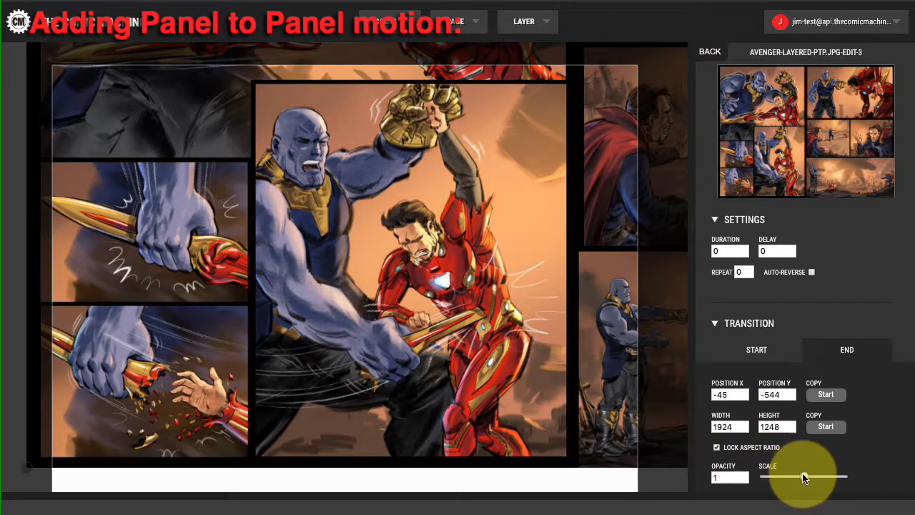
{"action": "mouse_move", "coordinate": [803, 477]}
{"action": "left_mouse_down"}
{"action": "mouse_move", "coordinate": [813, 473]}
{"action": "mouse_move", "coordinate": [804, 474]}
{"action": "left_mouse_up"}
{"action": "left_click_drag", "start_coordinate": [507, 352], "coordinate": [496, 331]}
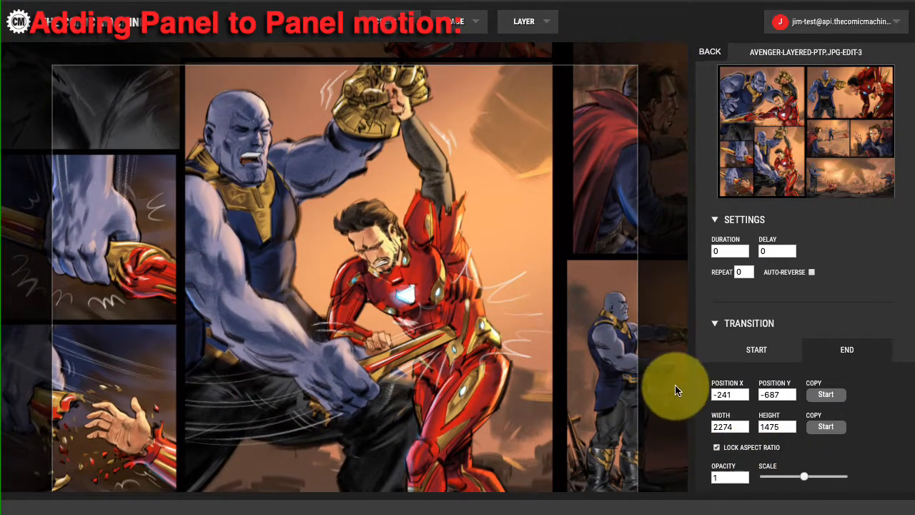
{"action": "scroll", "coordinate": [677, 386], "scroll_direction": "down", "scroll_amount": 1}
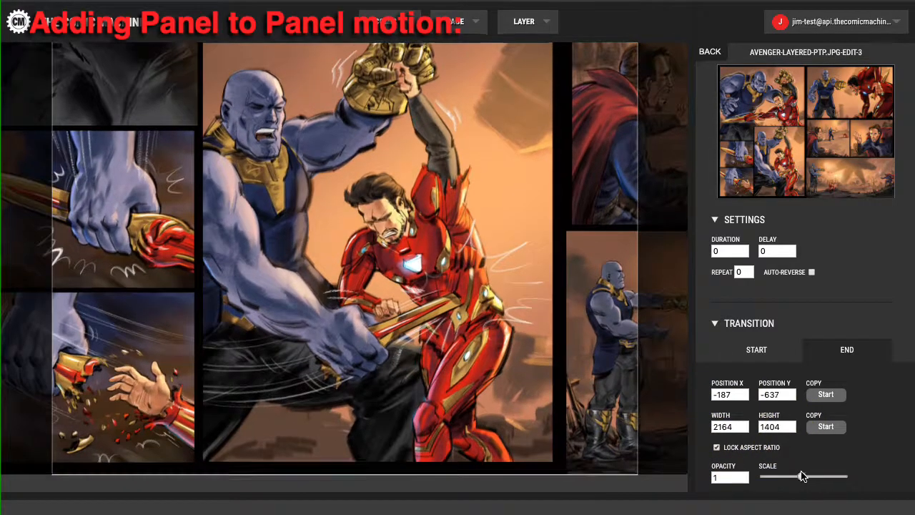
- Open the duration and remaining transition settings for the large fight panel and the Doctor Strange close-up panel
{"action": "left_click_drag", "start_coordinate": [723, 251], "coordinate": [703, 257]}
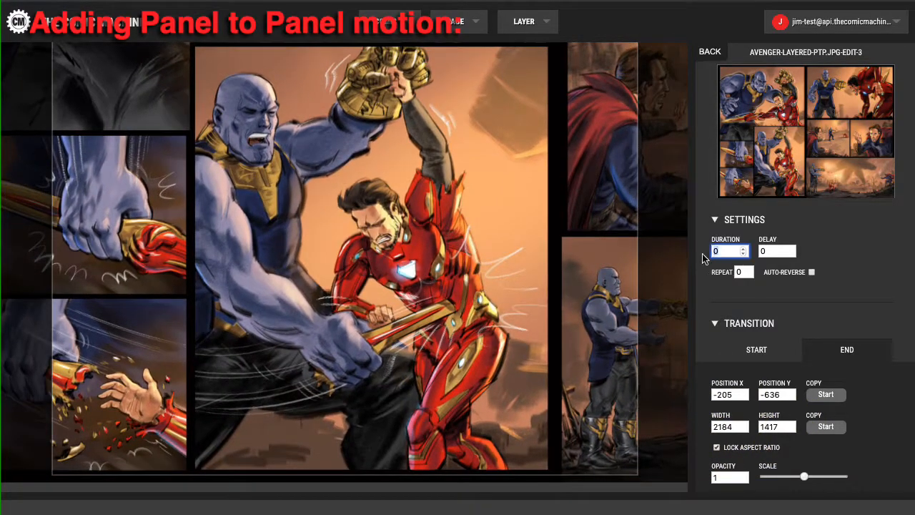
{"action": "scroll", "coordinate": [703, 257], "scroll_direction": "down", "scroll_amount": 3}
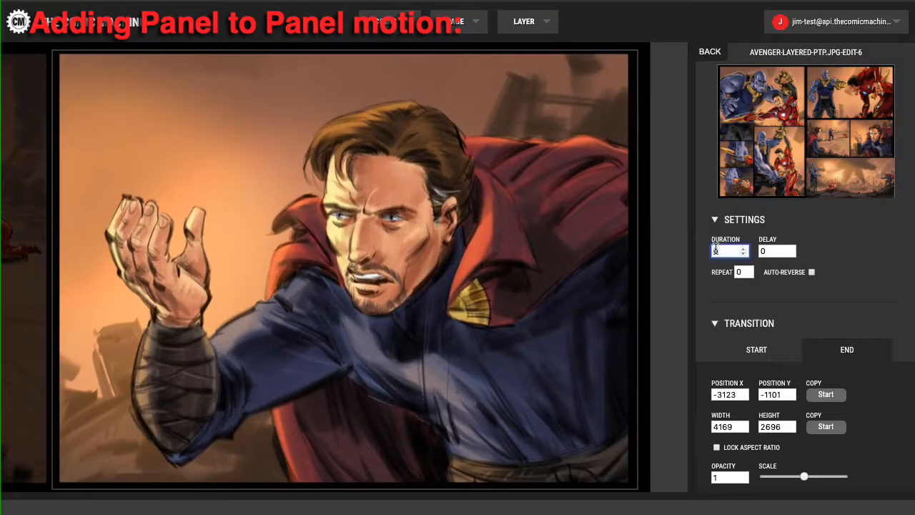
{"action": "scroll", "coordinate": [715, 249], "scroll_direction": "down", "scroll_amount": 5}
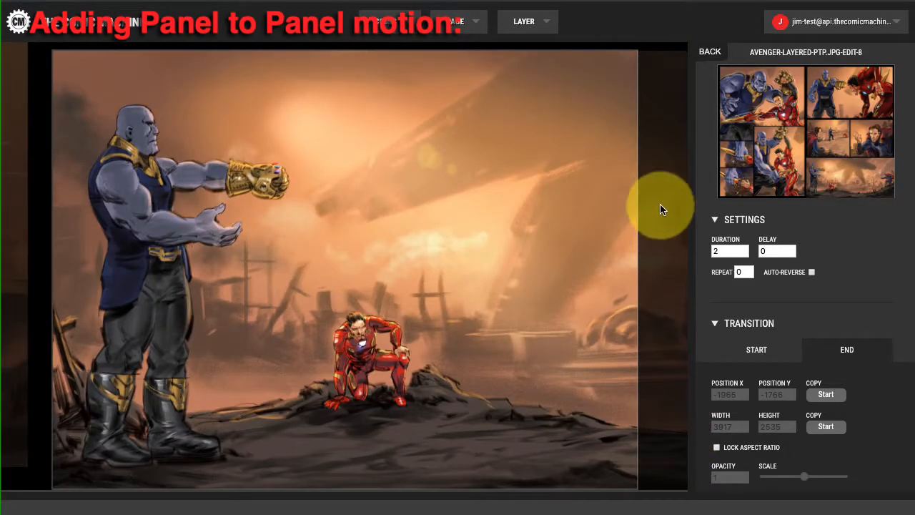
- Return to the layer list and review the stacked panel transitions from the base up to EDIT-8
{"action": "left_click", "coordinate": [709, 54]}
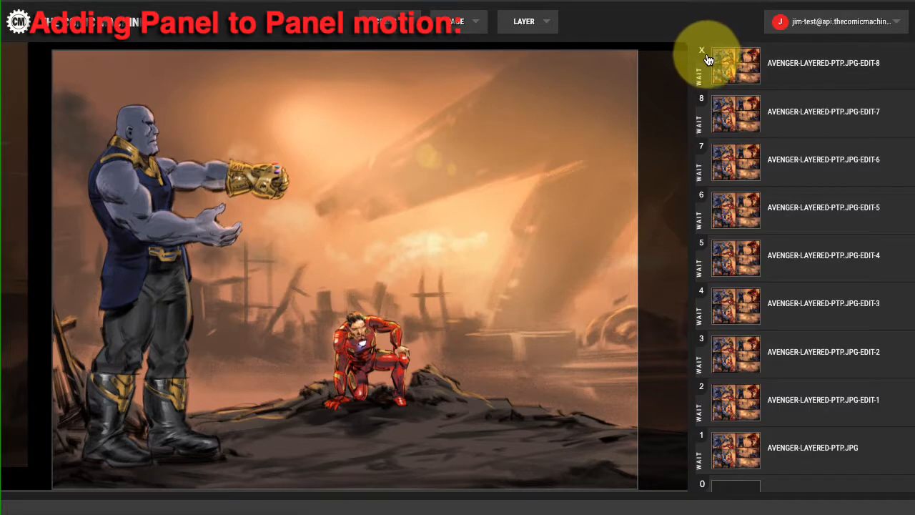
{"action": "scroll", "coordinate": [817, 326], "scroll_direction": "down", "scroll_amount": 10}
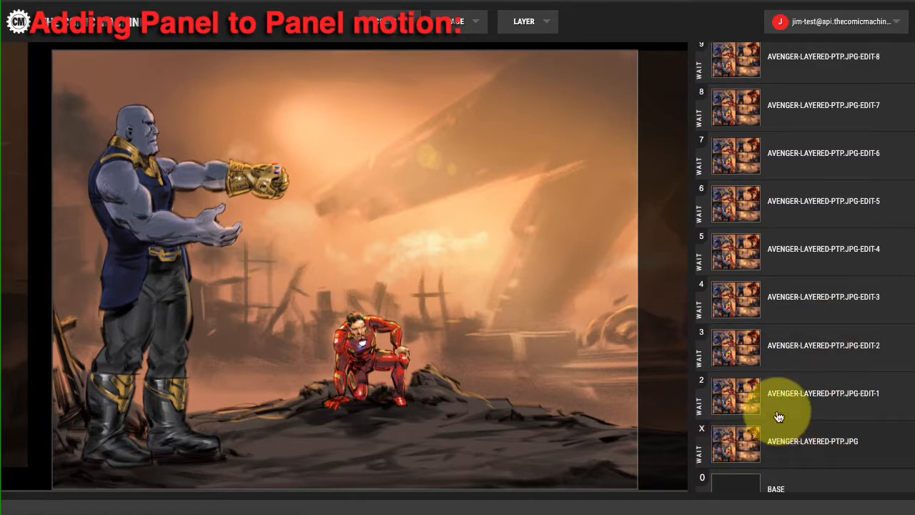
{"action": "scroll", "coordinate": [854, 237], "scroll_direction": "up", "scroll_amount": 1}
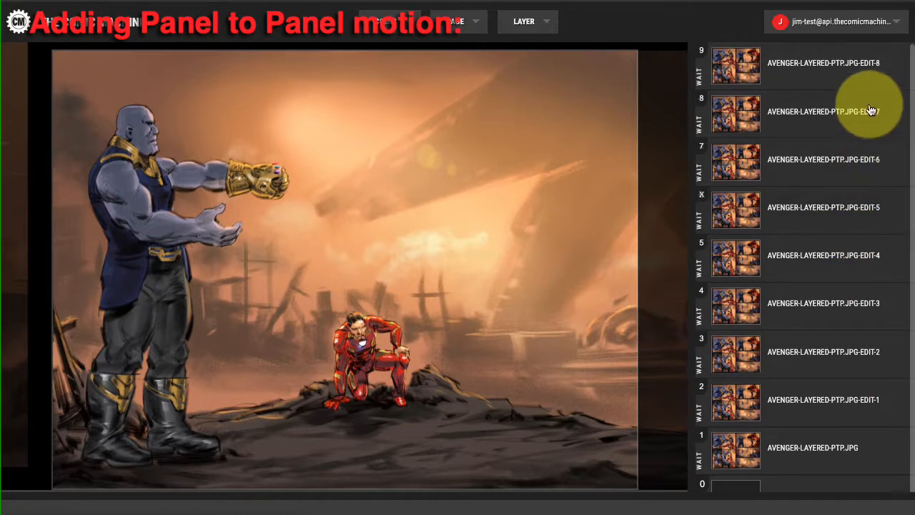
{"action": "scroll", "coordinate": [854, 193], "scroll_direction": "down", "scroll_amount": 1}
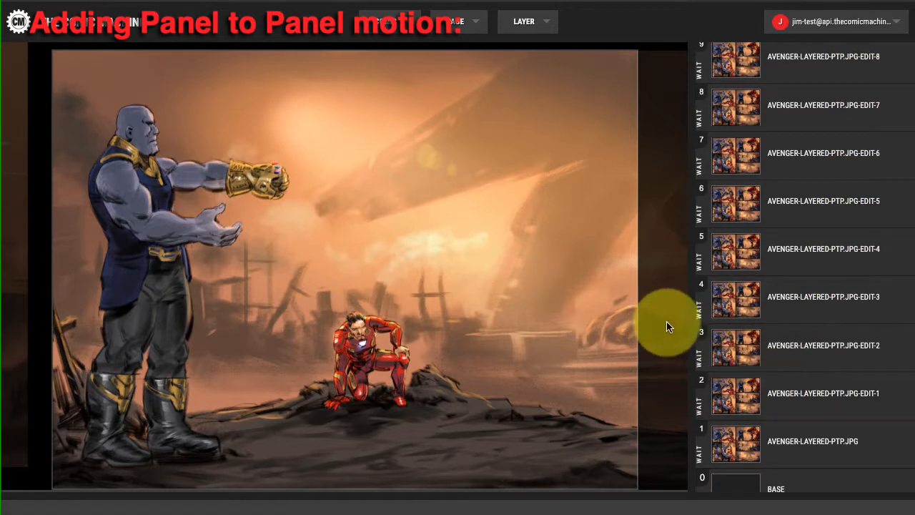
{"action": "scroll", "coordinate": [667, 328], "scroll_direction": "down", "scroll_amount": 1}
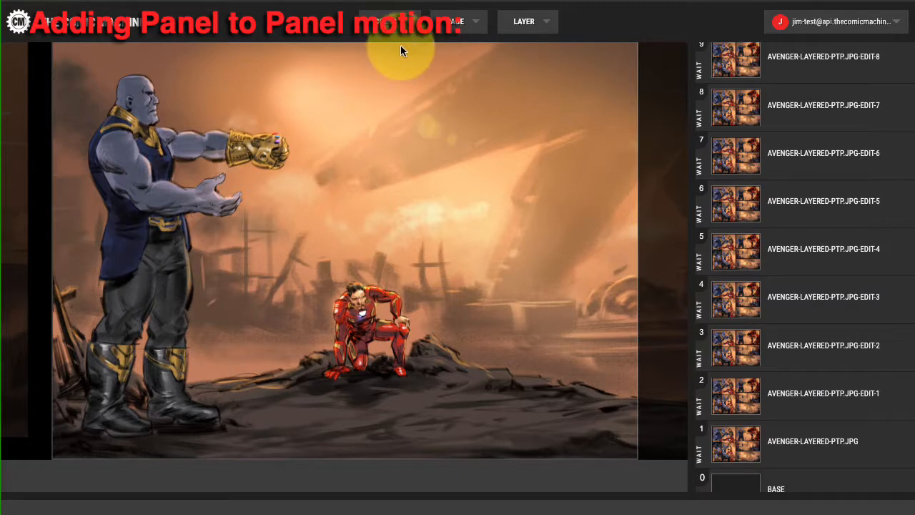
- Preview the comic and advance through each panel up to the final pan across the battlefield to Thanos and Iron Man
{"action": "left_click", "coordinate": [402, 25]}
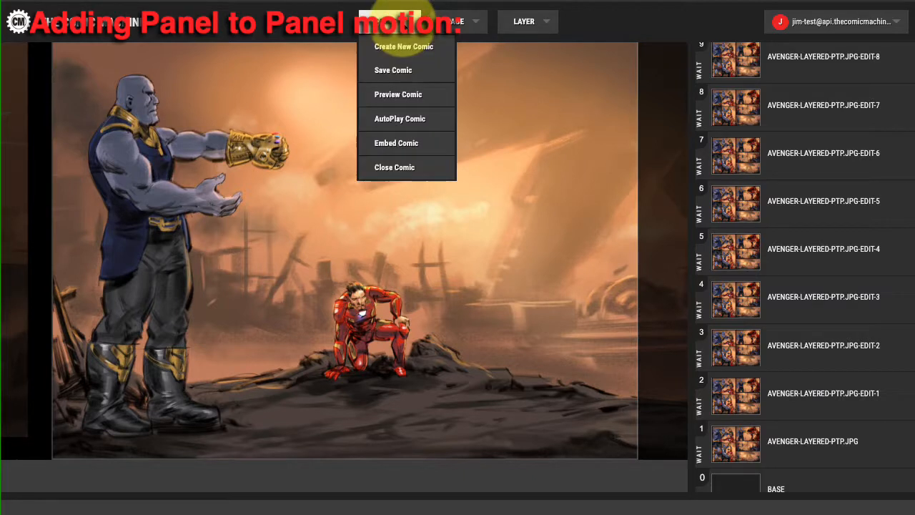
{"action": "left_click", "coordinate": [412, 100]}
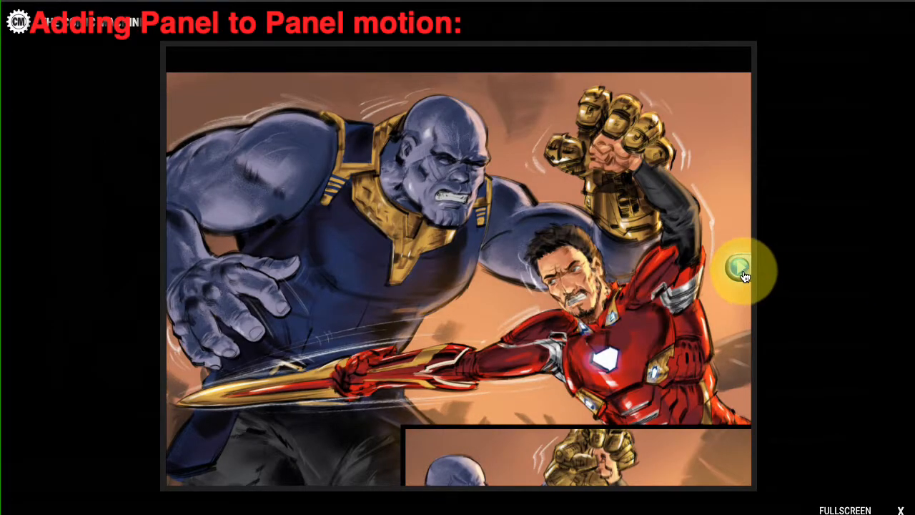
{"action": "left_click", "coordinate": [742, 272]}
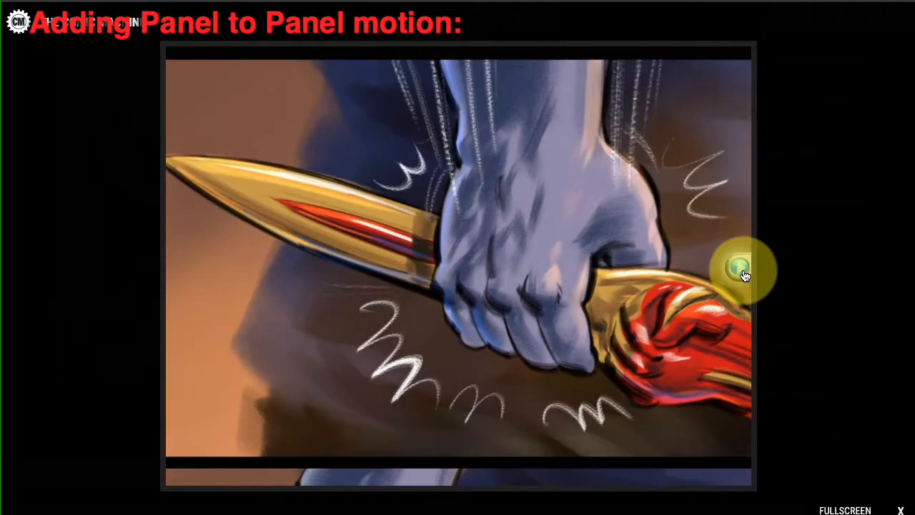
{"action": "left_click", "coordinate": [742, 271]}
{"action": "left_click", "coordinate": [742, 273]}
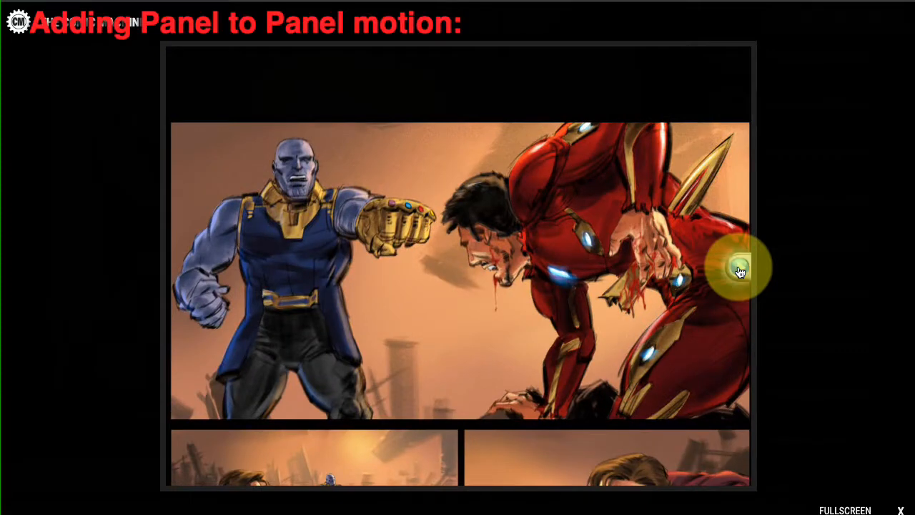
{"action": "left_click", "coordinate": [740, 267]}
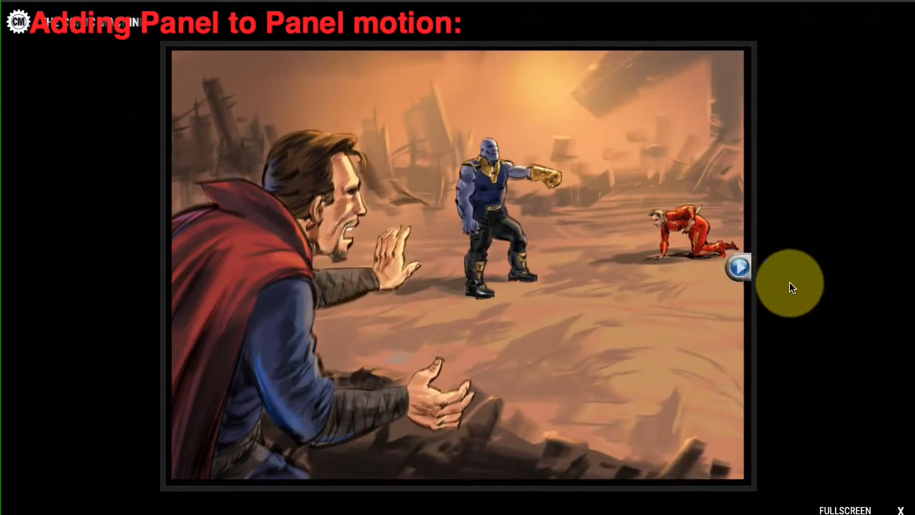
{"action": "left_click", "coordinate": [742, 268]}
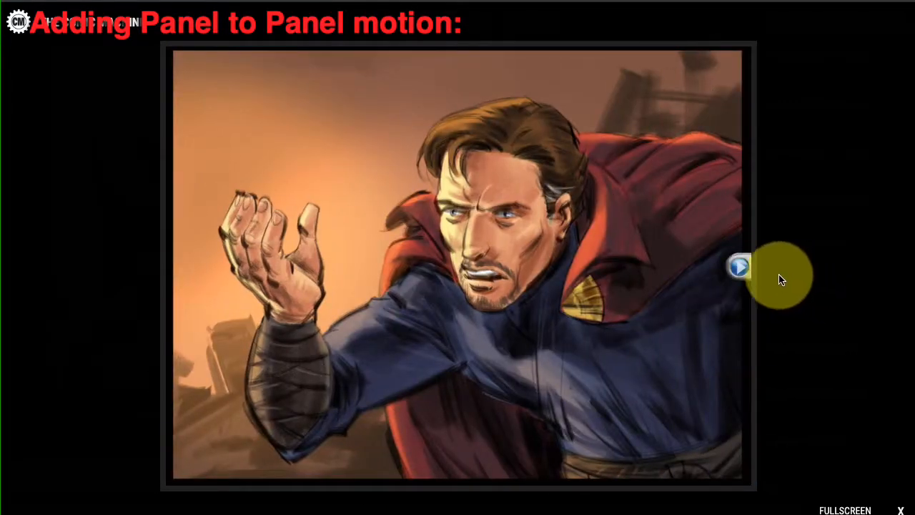
{"action": "left_click", "coordinate": [739, 264]}
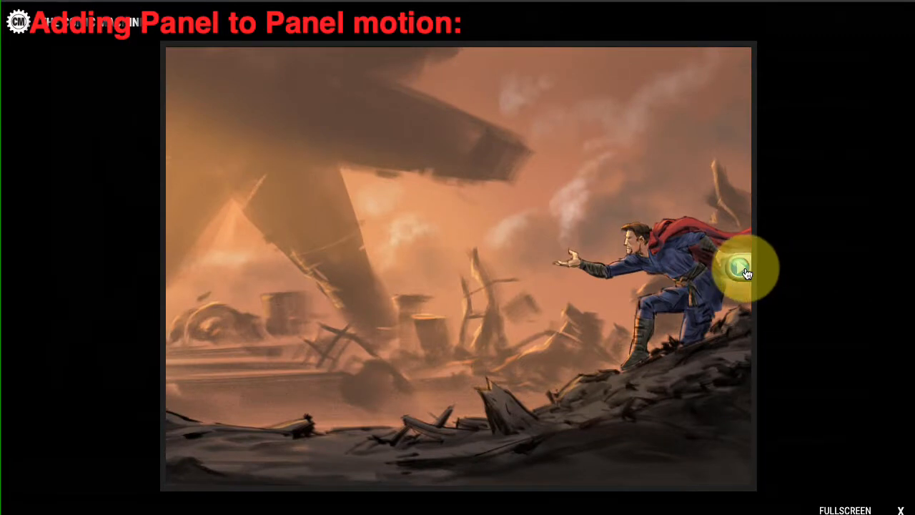
{"action": "left_click", "coordinate": [739, 266]}
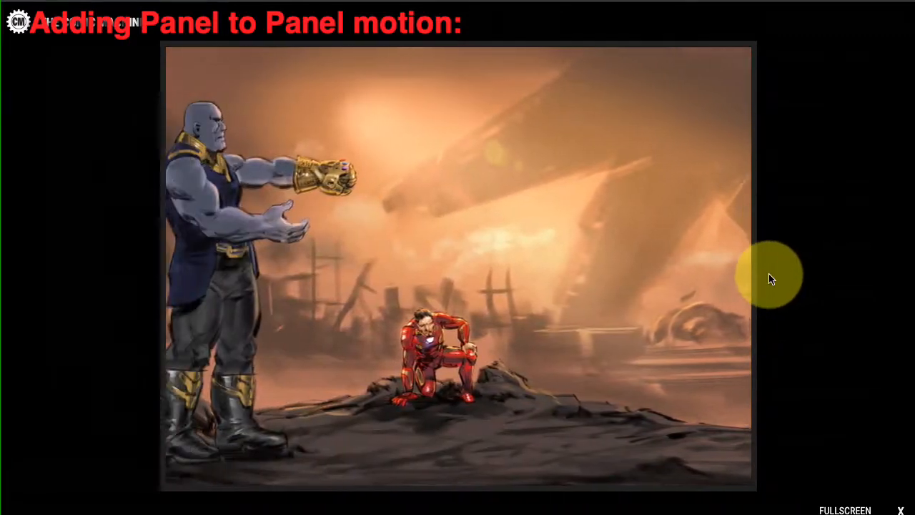